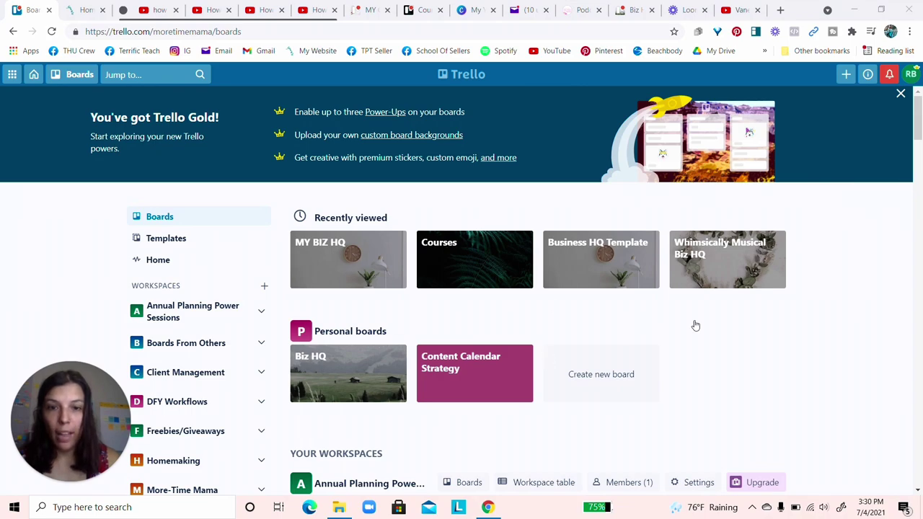
Start a new workspace named 'The Timely Teacherpreneur'.
scroll(851, 360, down, 15)
scroll(851, 361, down, 15)
scroll(851, 360, up, 15)
scroll(851, 361, up, 15)
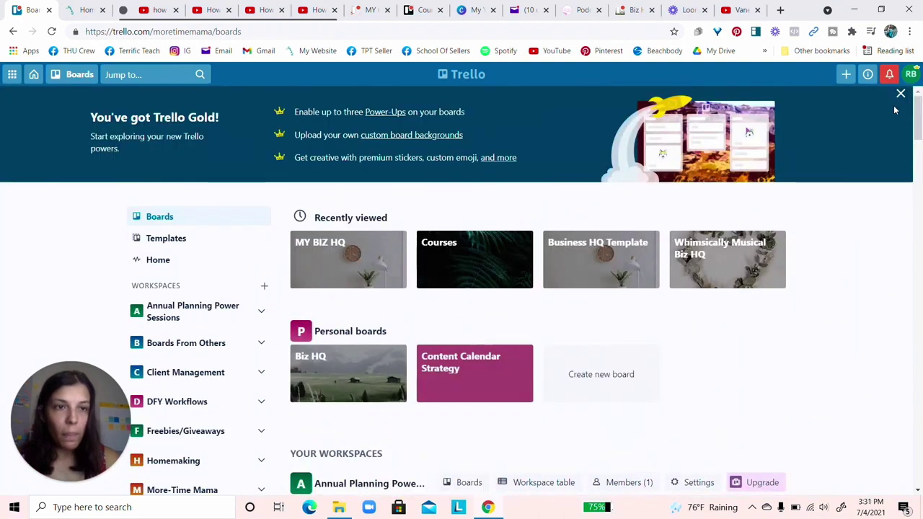
click(846, 74)
click(795, 232)
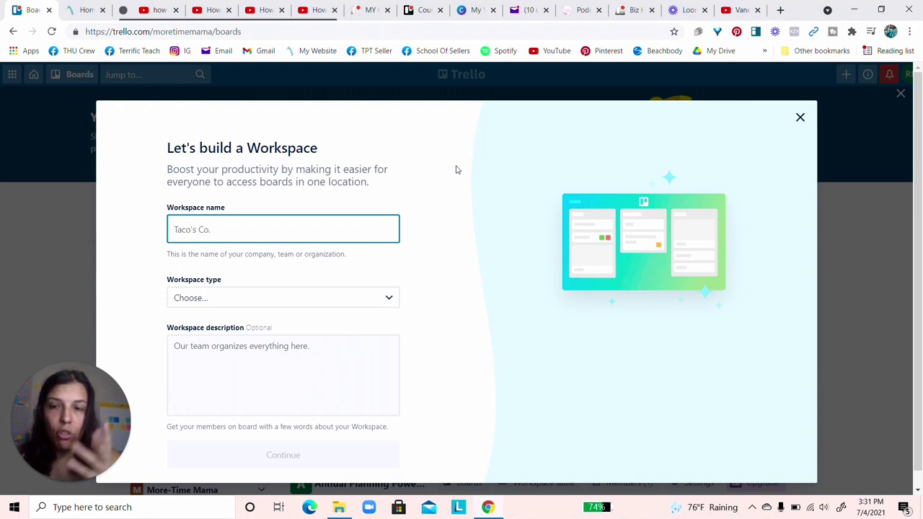
text(The ti)
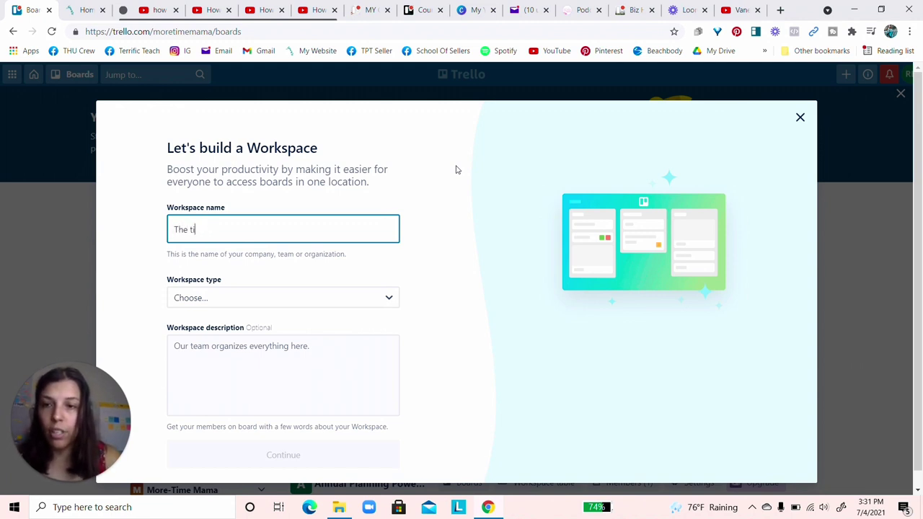
text(meely Teacherpore)
key(BackSpace)
key(BackSpace)
key(BackSpace)
key(BackSpace)
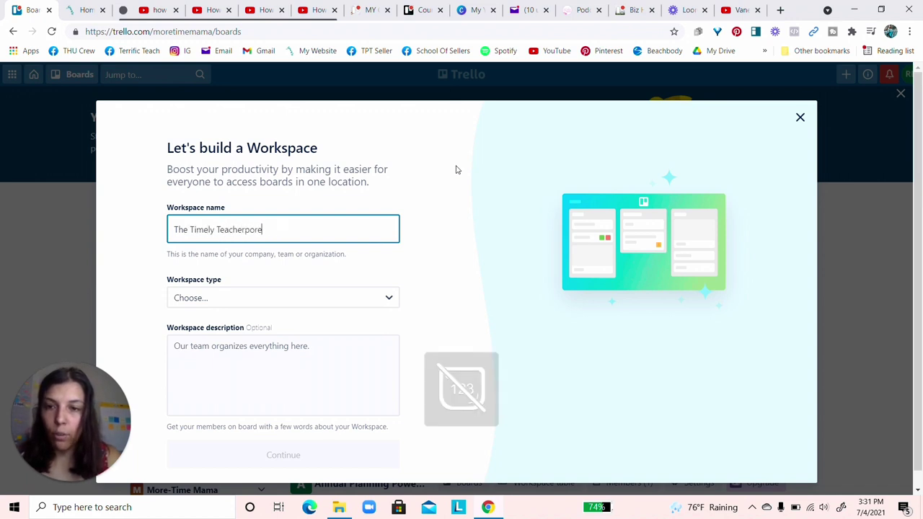
text(reneur)
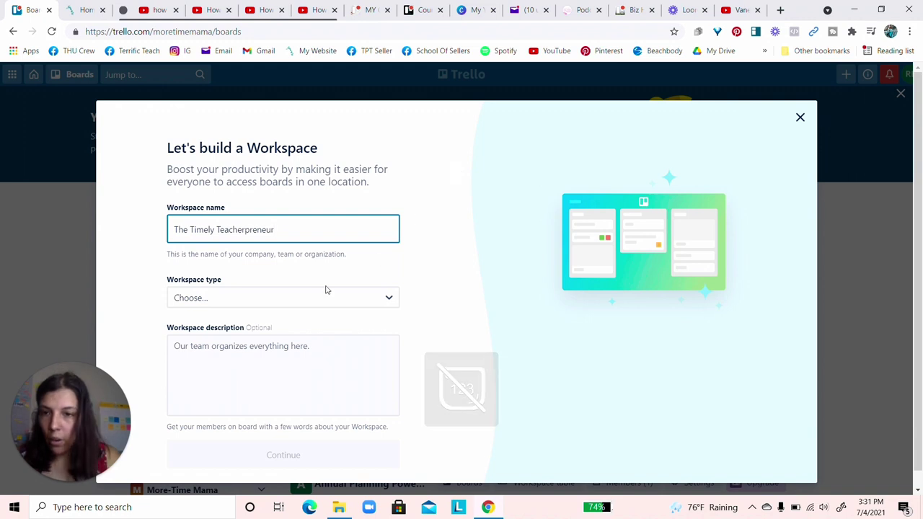
Set the workspace type to Small Business and skip inviting teammates.
click(243, 304)
click(202, 364)
click(284, 452)
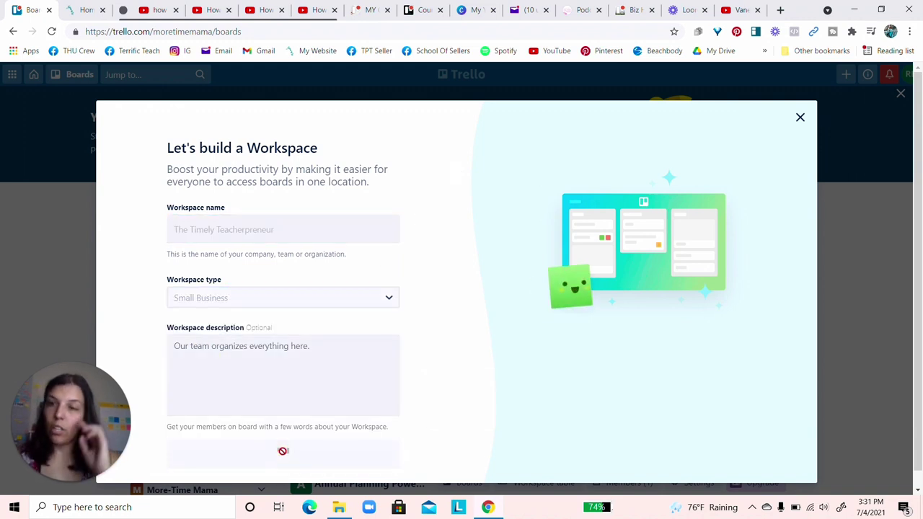
click(296, 330)
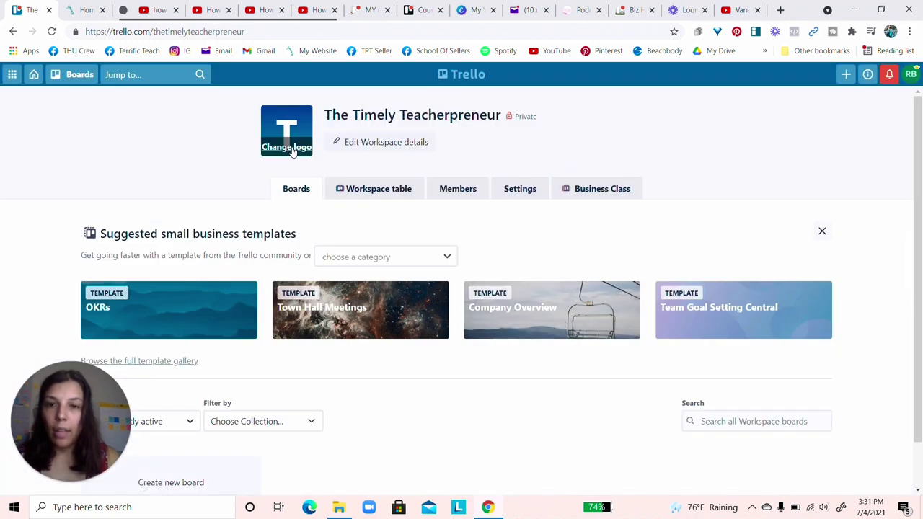
Create a 'Biz HQ' board in The Timely Teacherpreneur workspace.
click(846, 75)
click(806, 141)
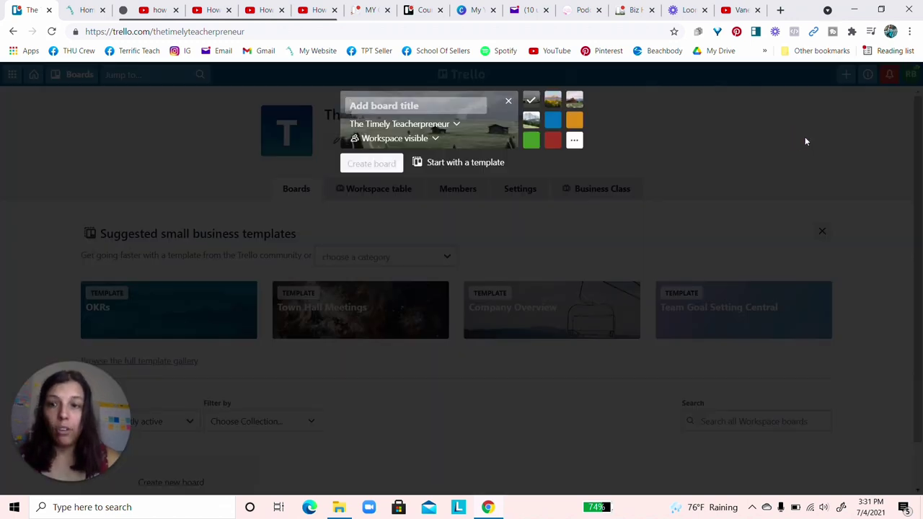
text(Biz Hq)
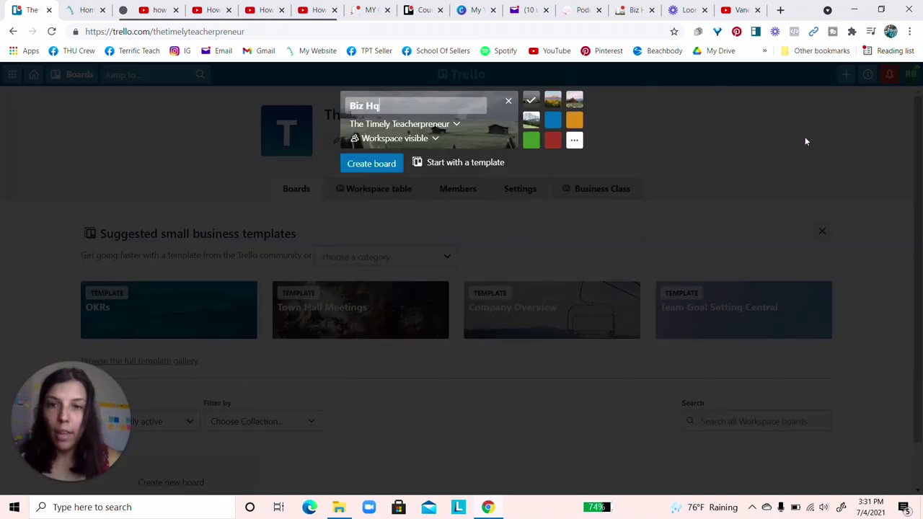
text(Q)
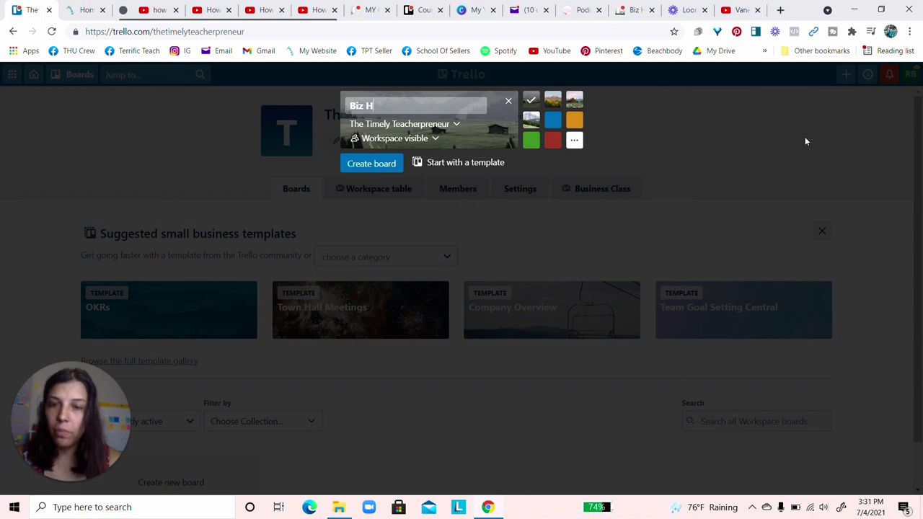
text(Q)
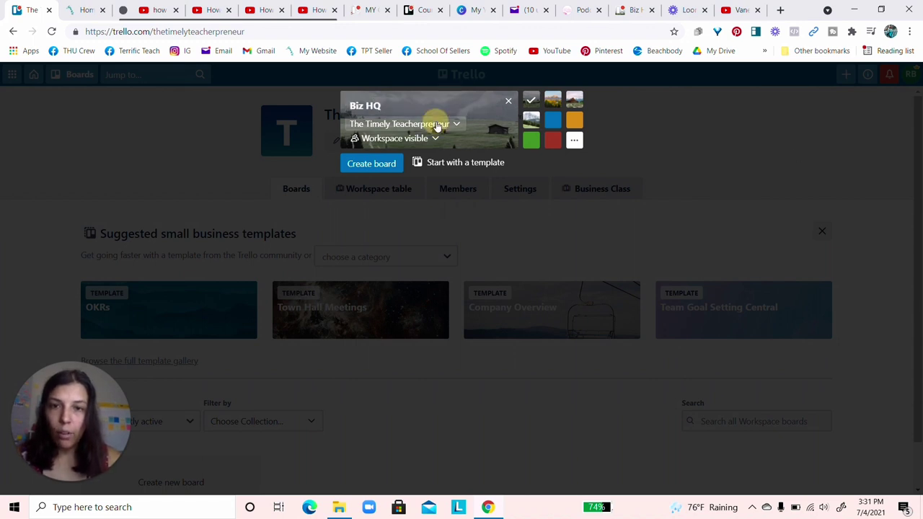
click(426, 124)
scroll(447, 249, up, 1)
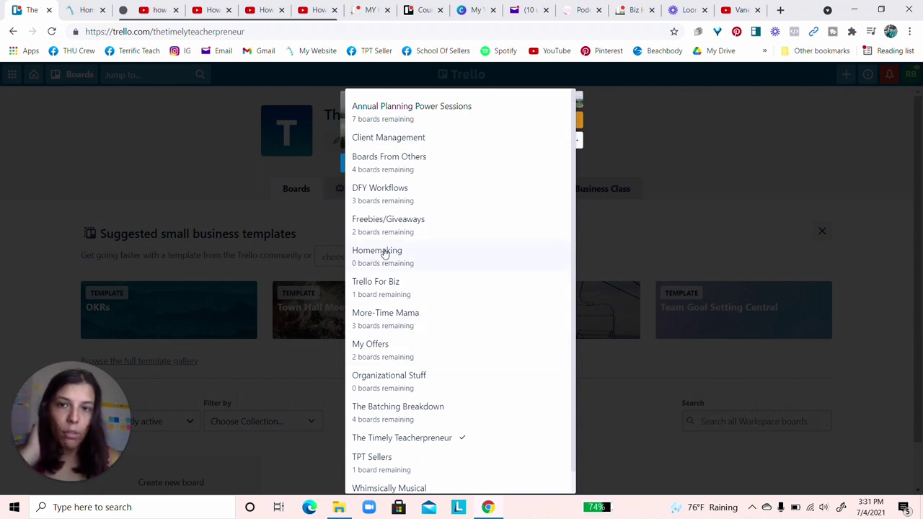
click(388, 441)
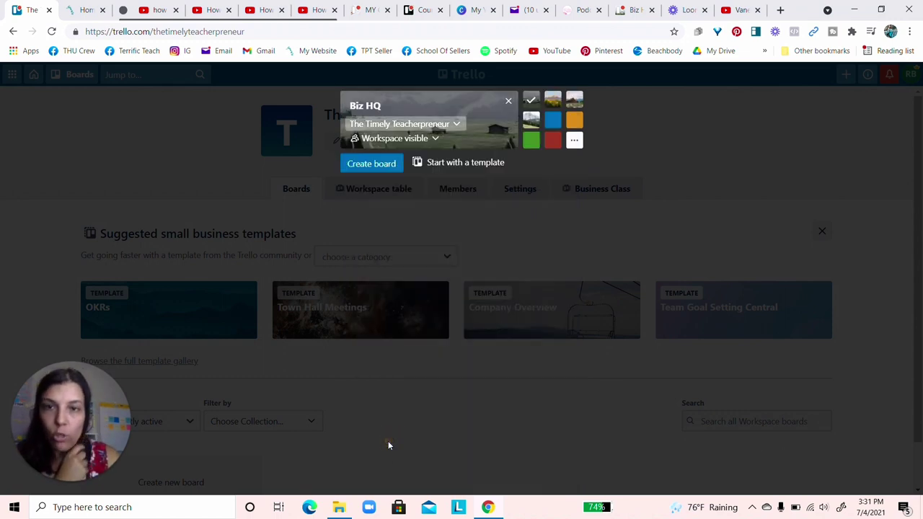
click(355, 171)
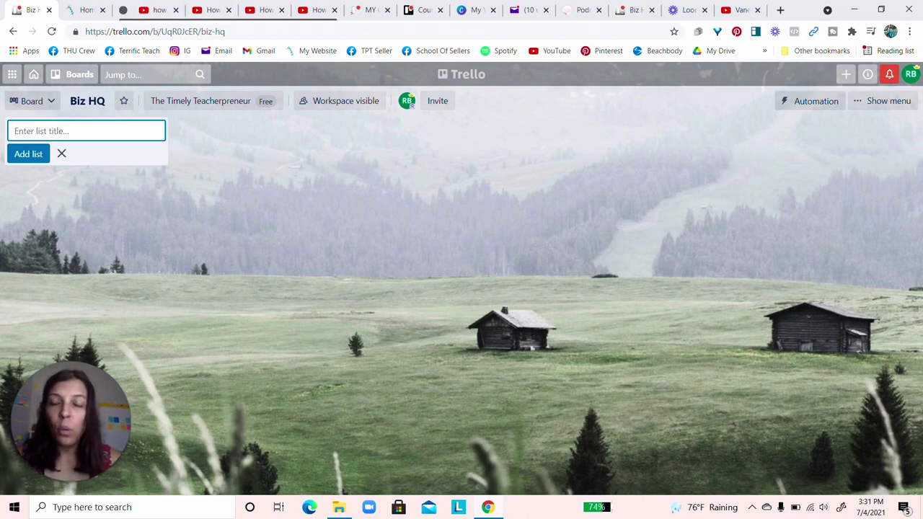
Add Password, Financials and Branding lists to the board.
text(Pa)
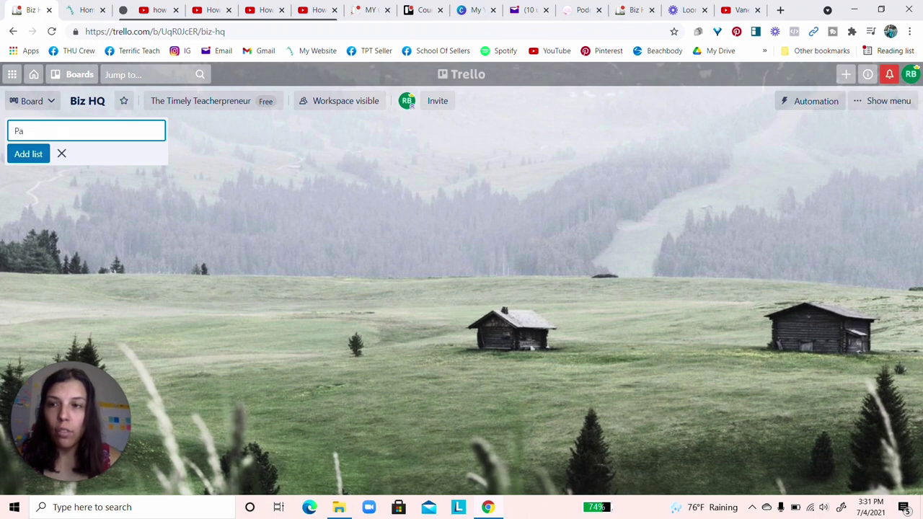
text(ssword)
key(Return)
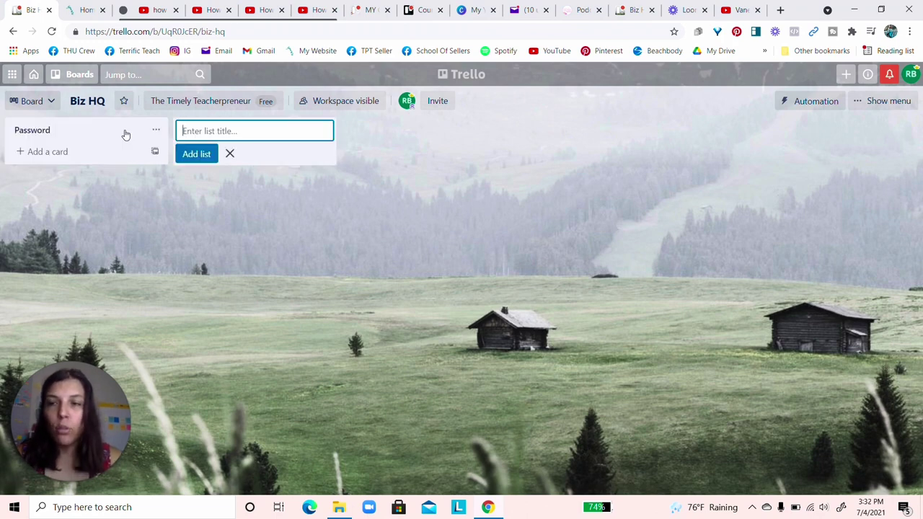
text(Financials)
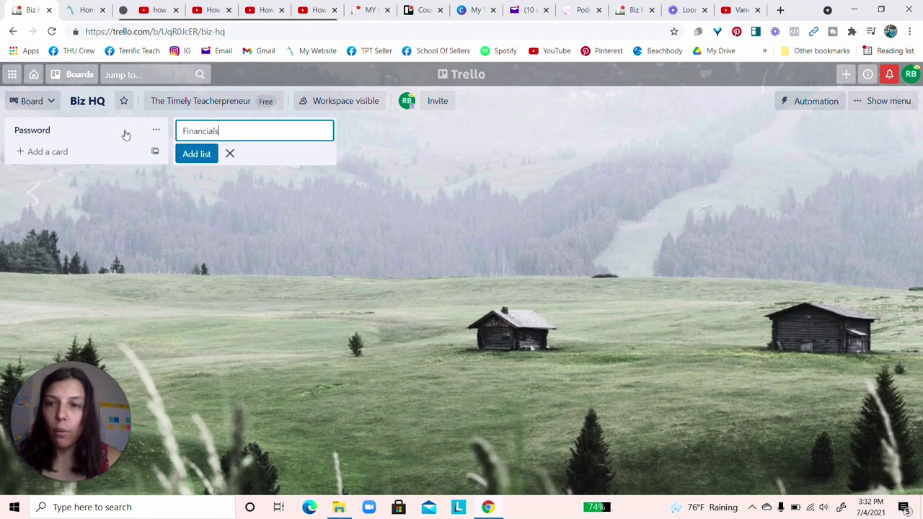
key(Return)
text(Branding)
key(Return)
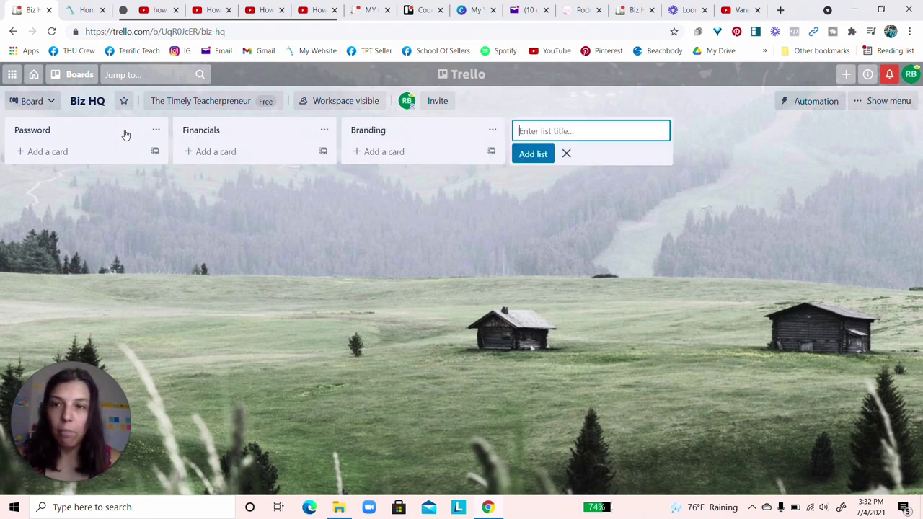
Add a Website card to Password and a Quickbook card to Financials.
click(74, 150)
text(Website)
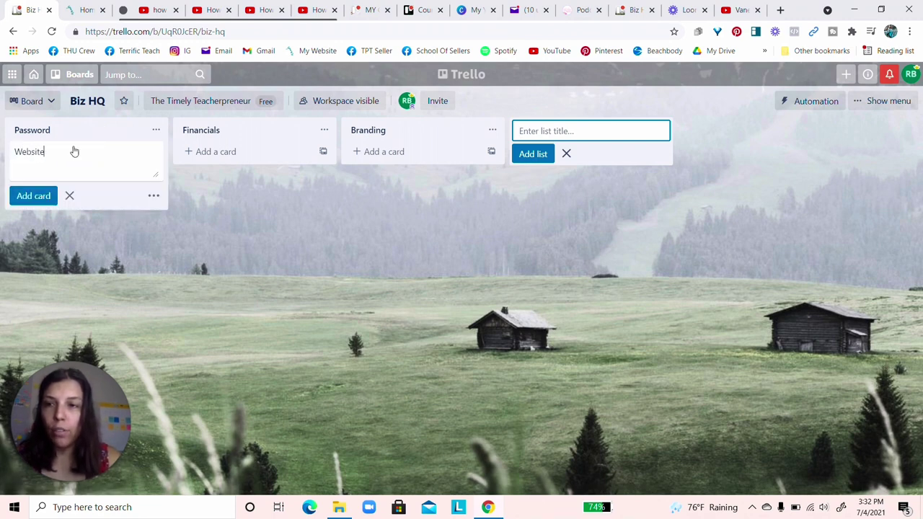
key(Return)
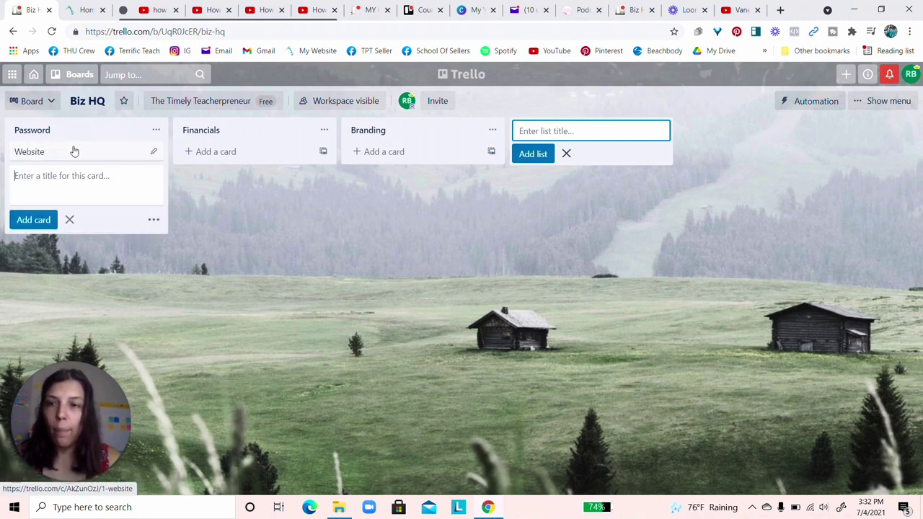
click(226, 151)
text(Quickbook)
key(Return)
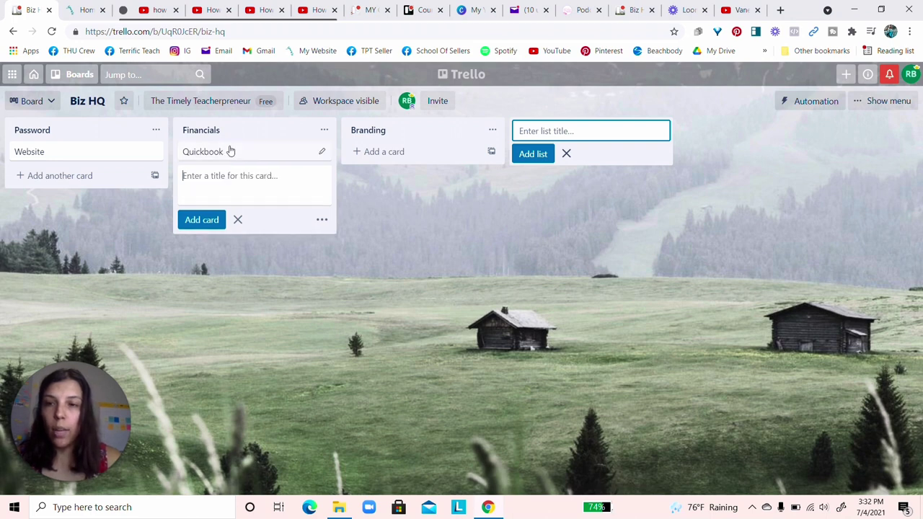
Add Logo, TPT Banner and Youtube Banner cards to Branding, then view Youtube Banner.
click(385, 152)
text(Logo)
key(Return)
text(TPT Banner)
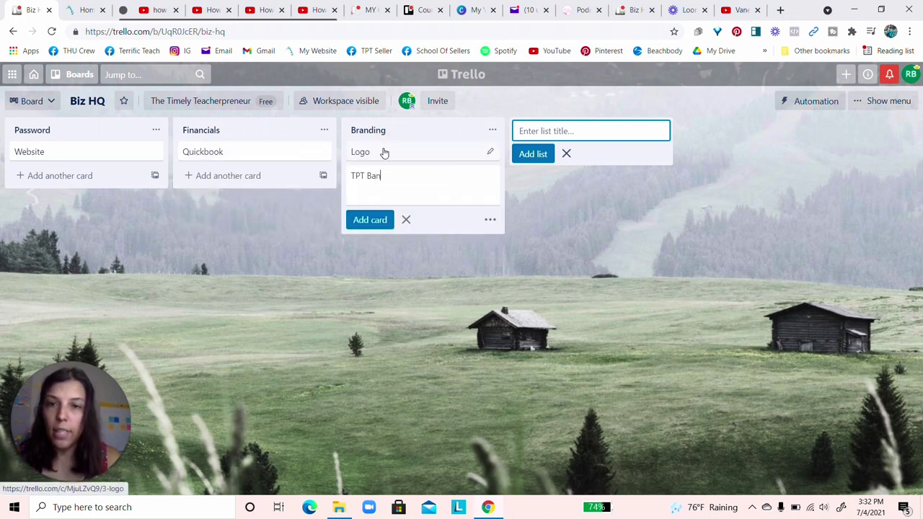
key(Return)
text(Ypoutube Banner)
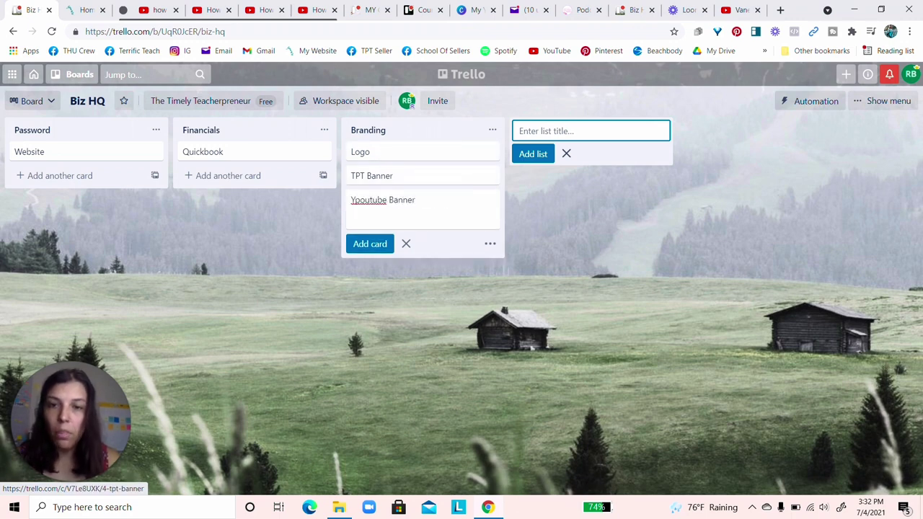
double_click(362, 201)
text(Youtube)
key(Return)
click(364, 205)
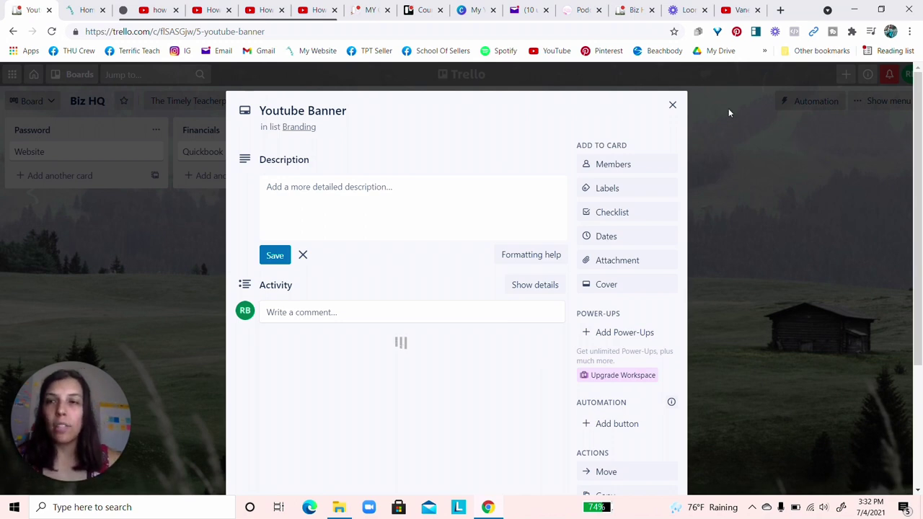
click(671, 106)
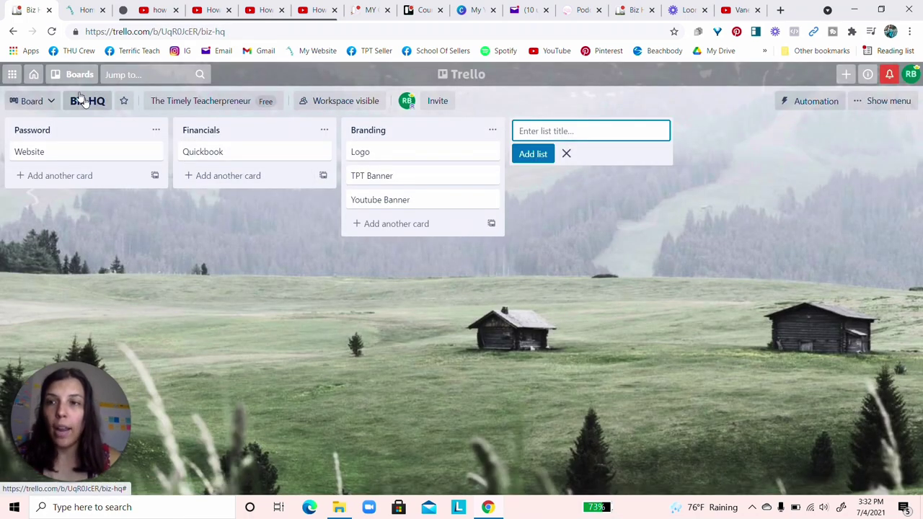
Leave Biz HQ for the main trello.com home page and open the MY BIZ HQ board.
key(Escape)
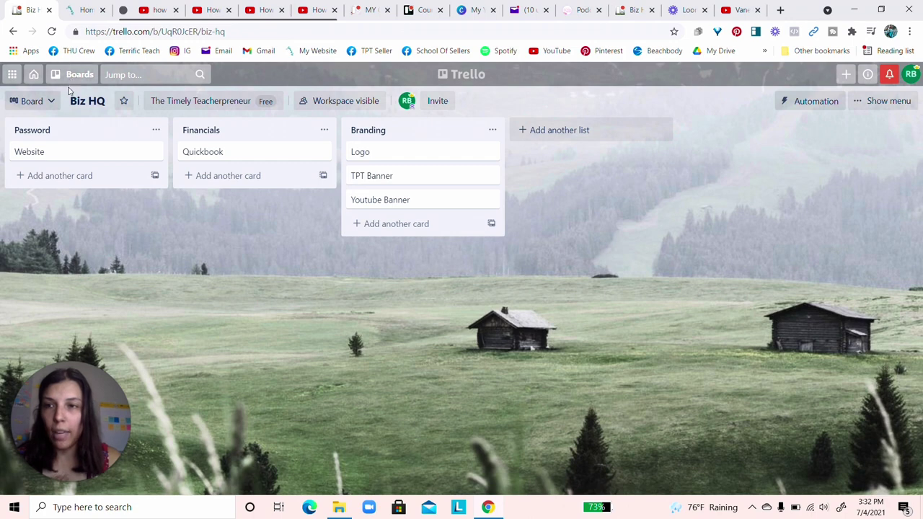
click(36, 76)
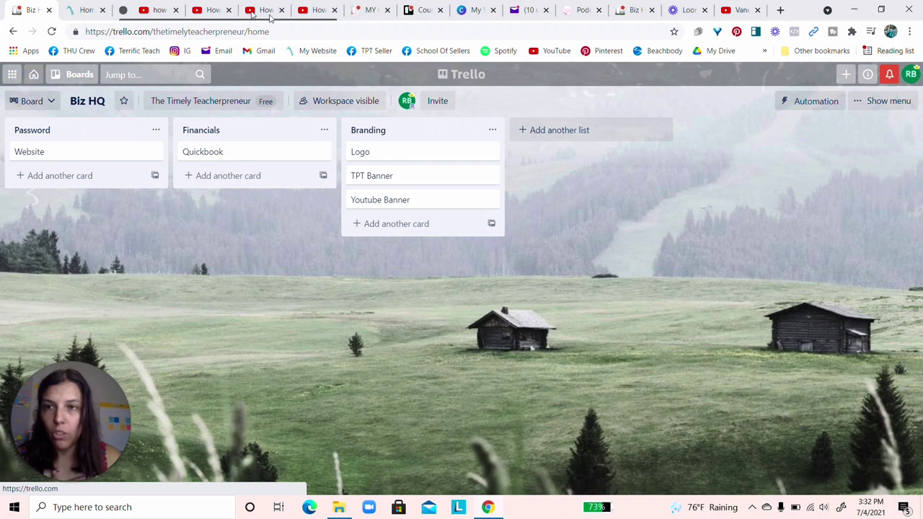
click(235, 32)
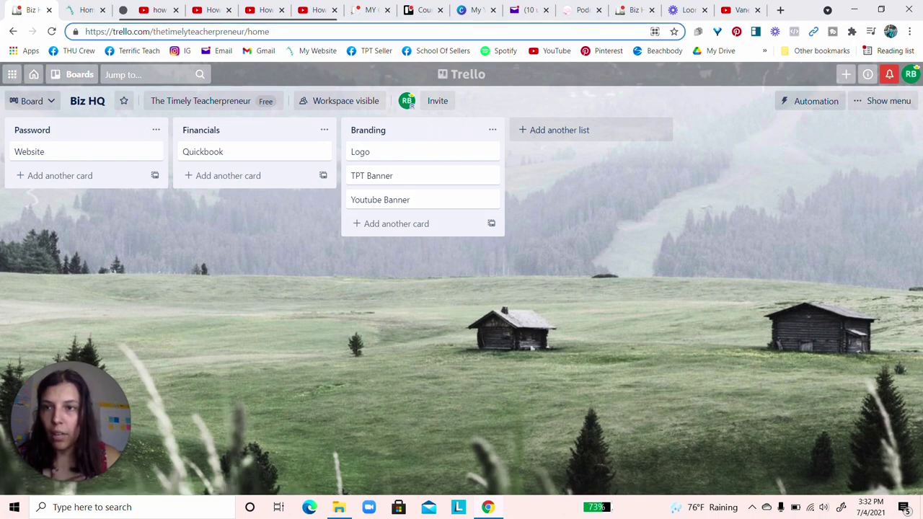
drag(150, 31, 268, 31)
key(BackSpace)
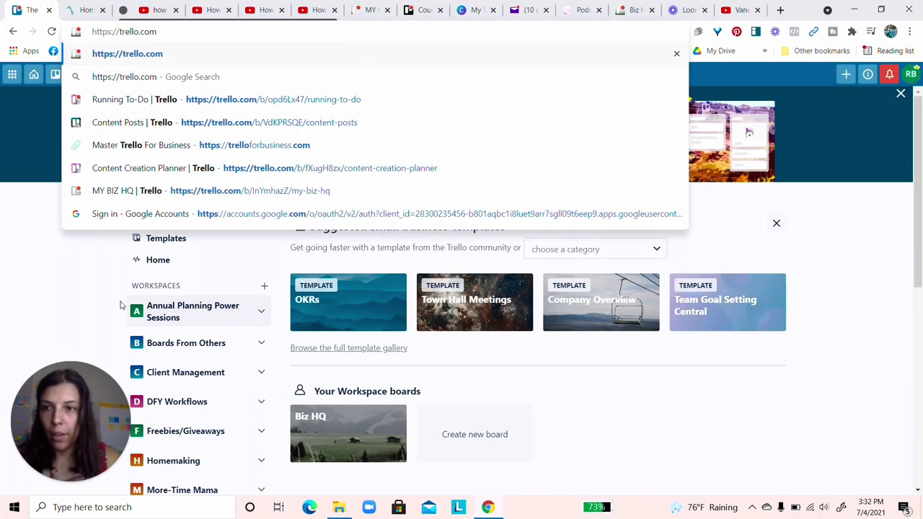
key(Return)
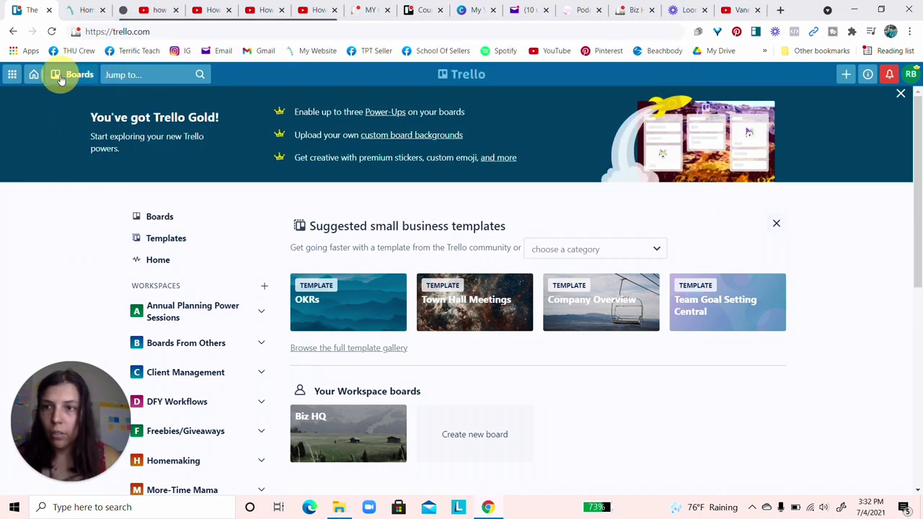
click(717, 275)
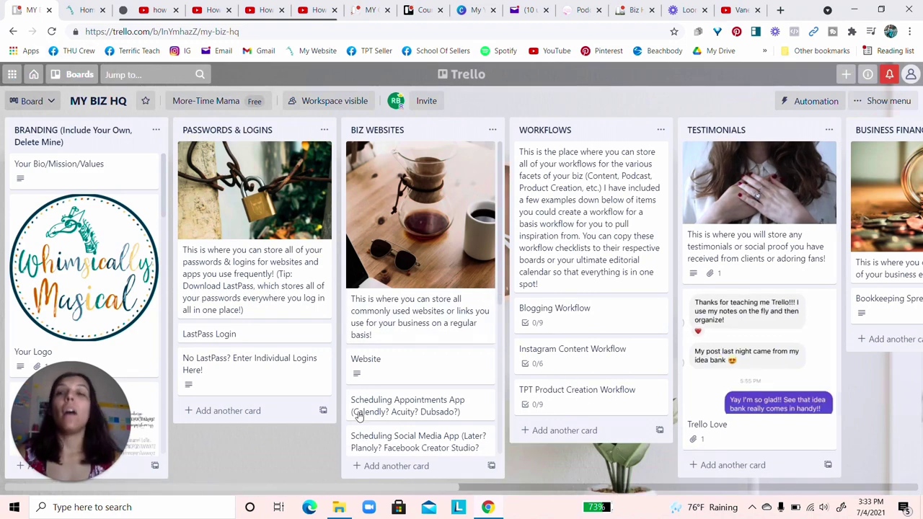
drag(60, 391, 809, 388)
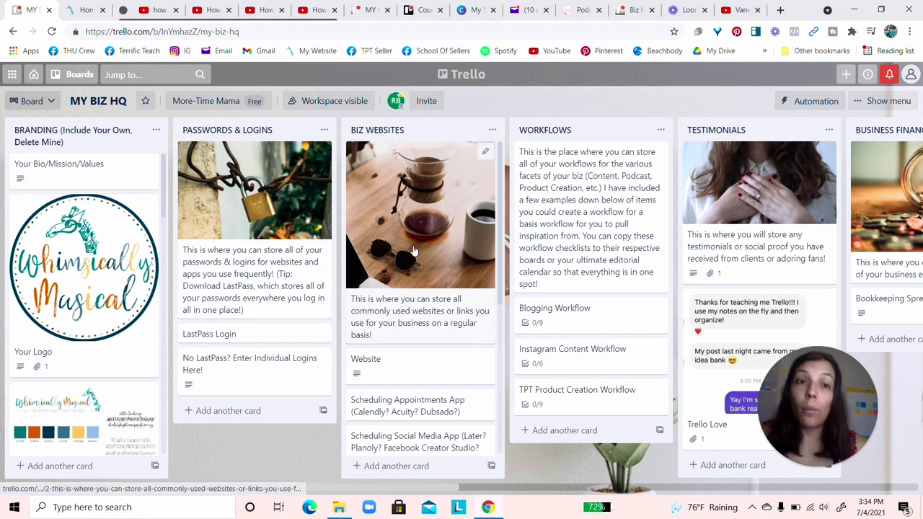
scroll(743, 317, right, 10)
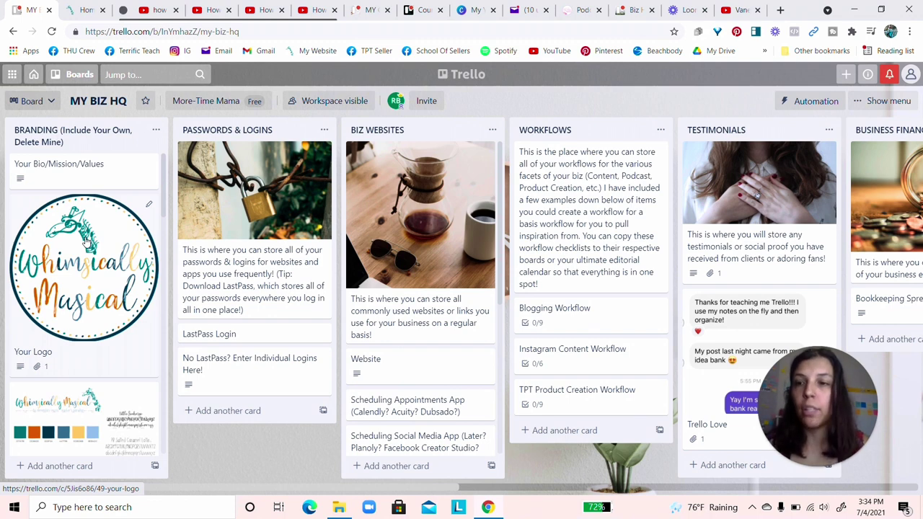
scroll(85, 240, down, 5)
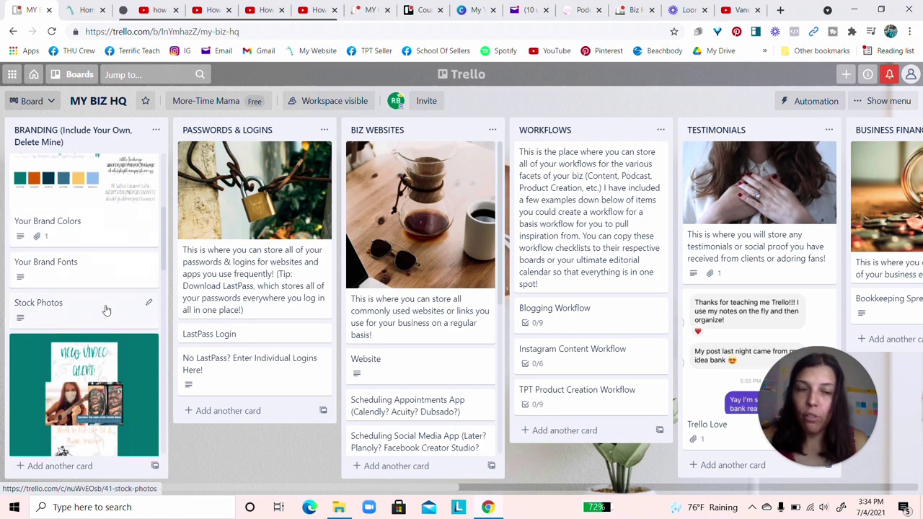
scroll(106, 310, down, 1)
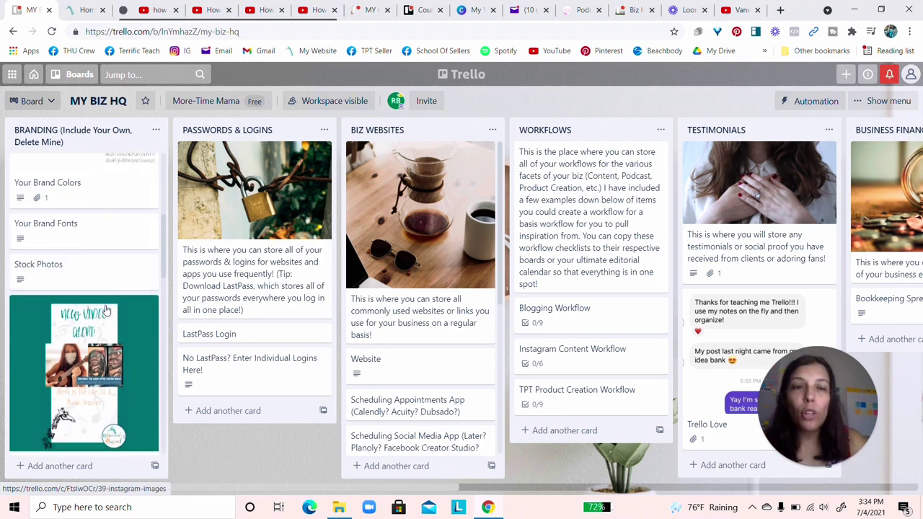
scroll(118, 402, down, 2)
scroll(110, 320, down, 5)
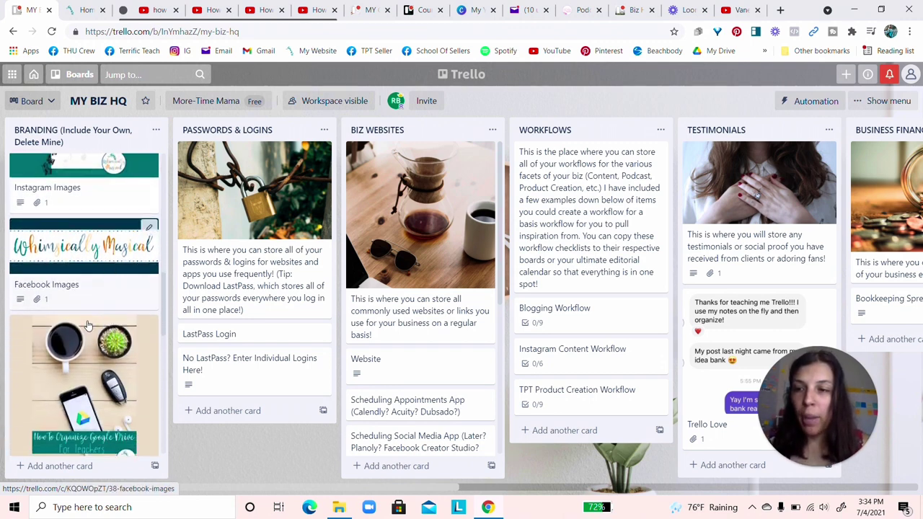
scroll(110, 273, down, 4)
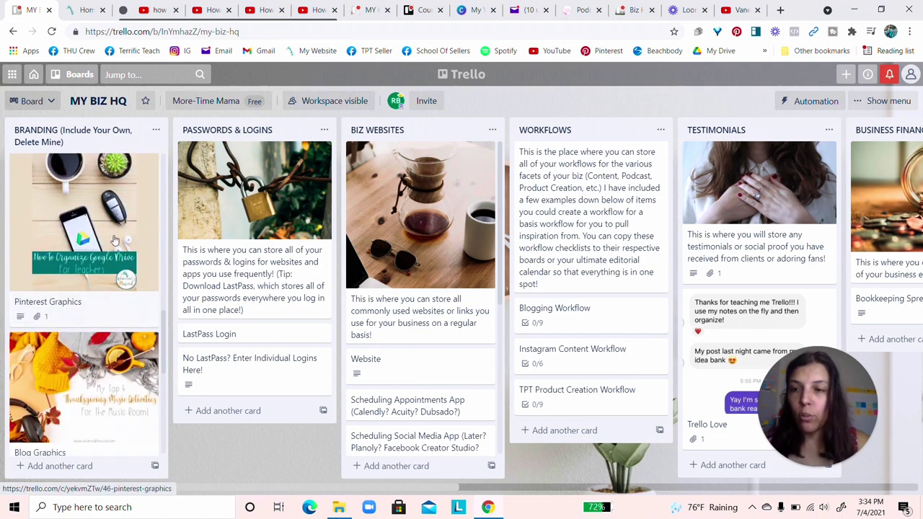
scroll(114, 241, down, 8)
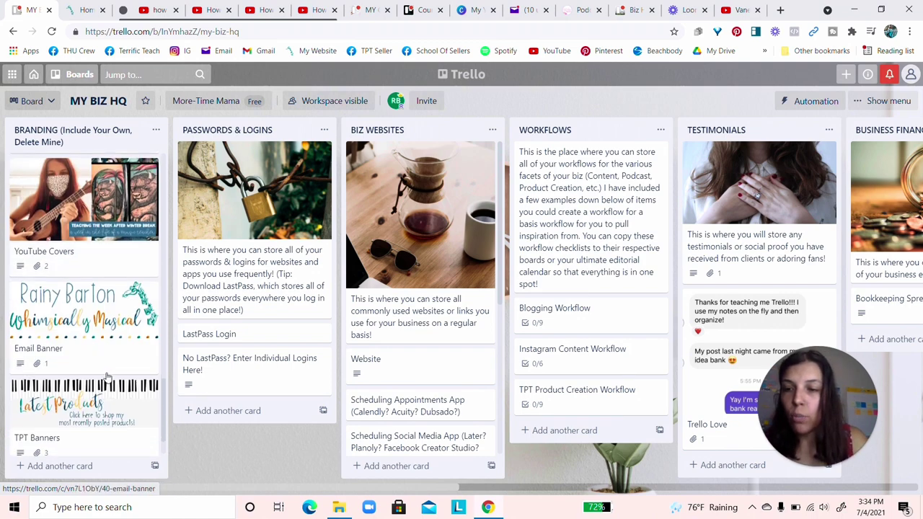
scroll(93, 400, down, 2)
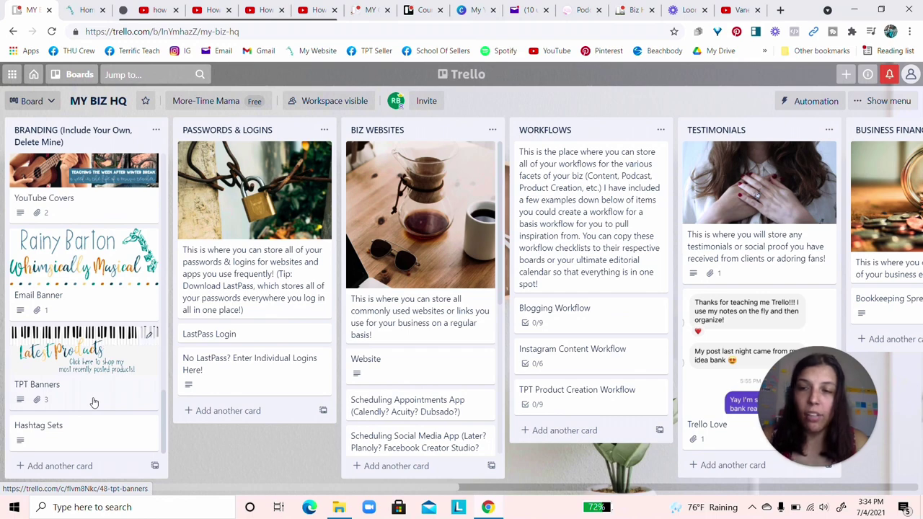
scroll(94, 402, up, 12)
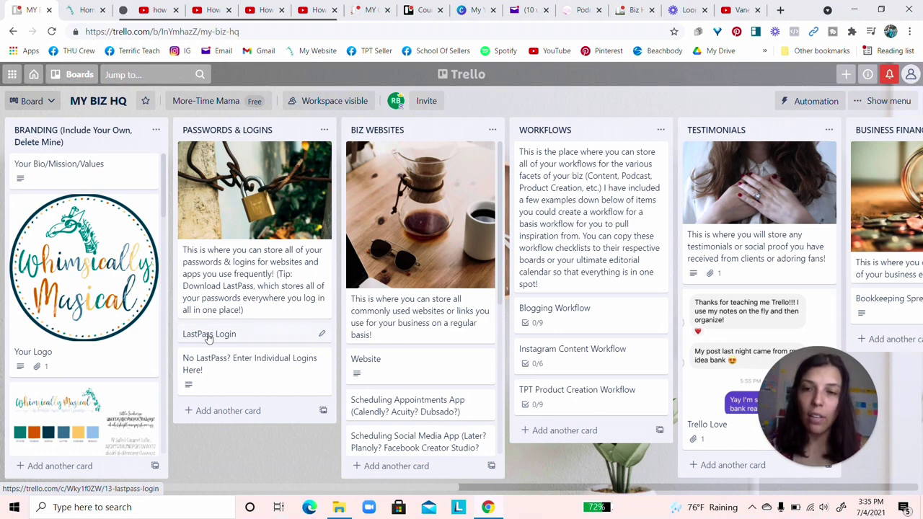
click(211, 368)
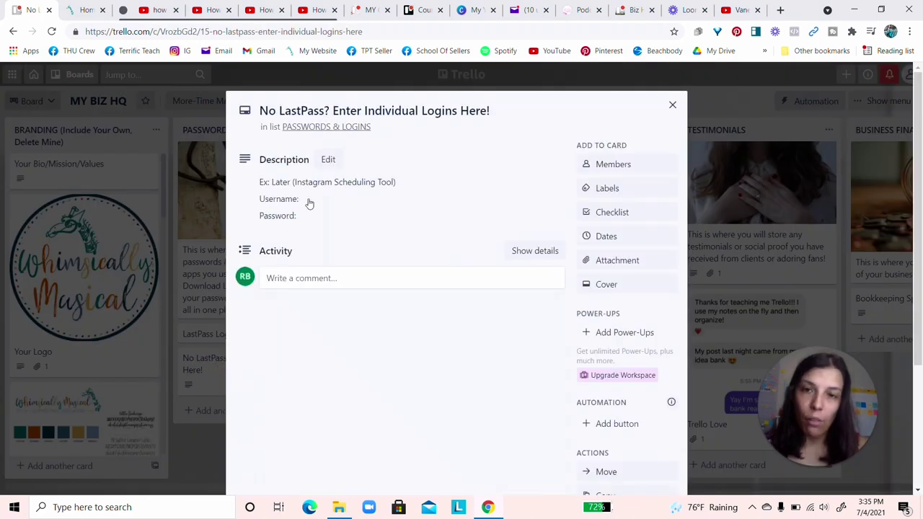
click(671, 105)
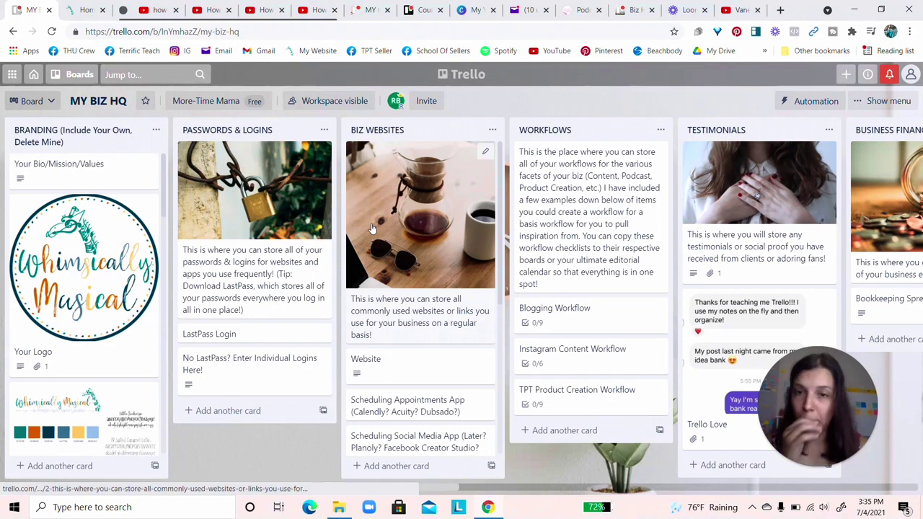
scroll(391, 385, down, 5)
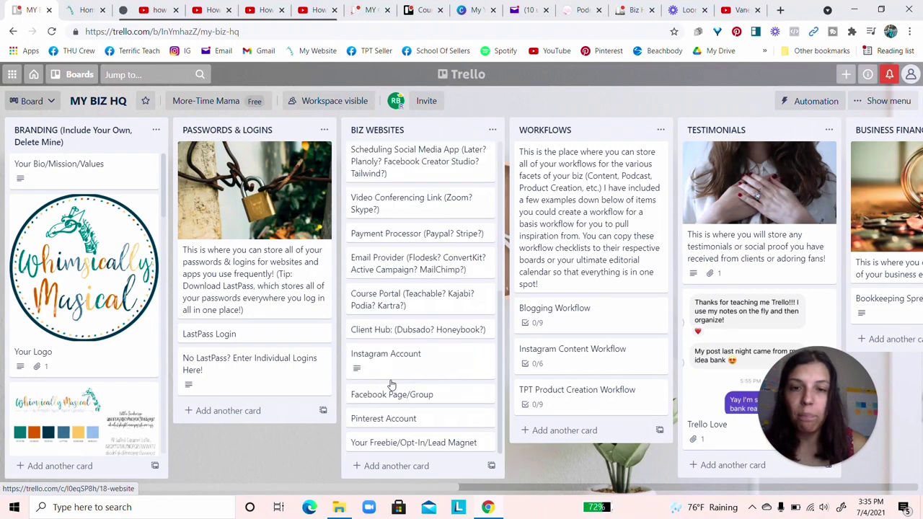
scroll(391, 385, up, 5)
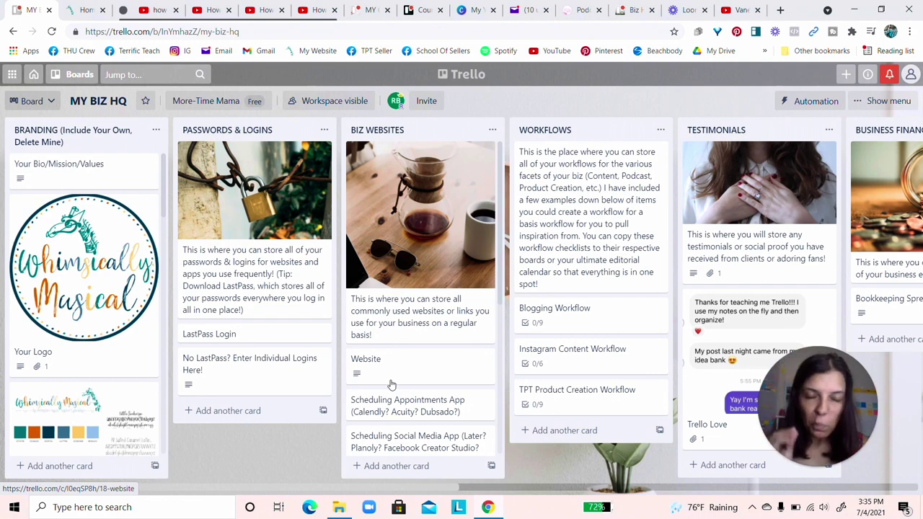
scroll(407, 298, down, 3)
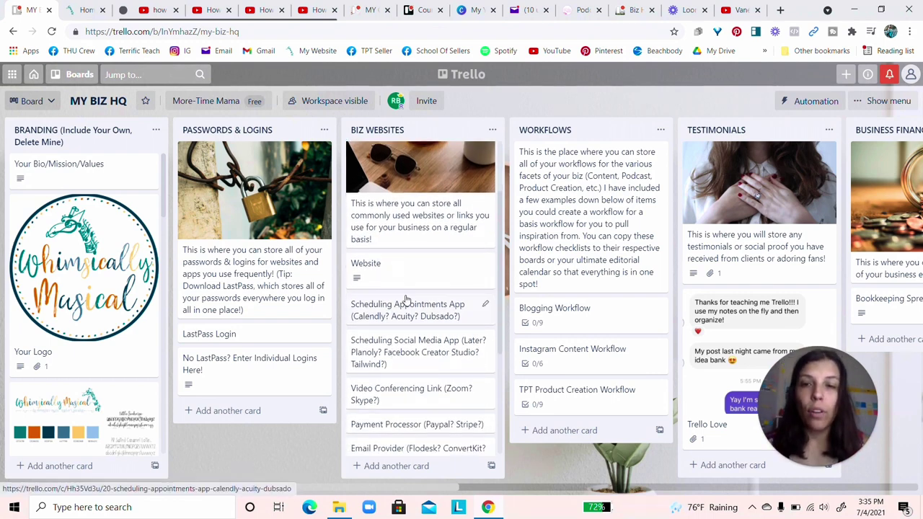
Check the Website card, then move Instagram Account beneath Payment Processor.
click(411, 272)
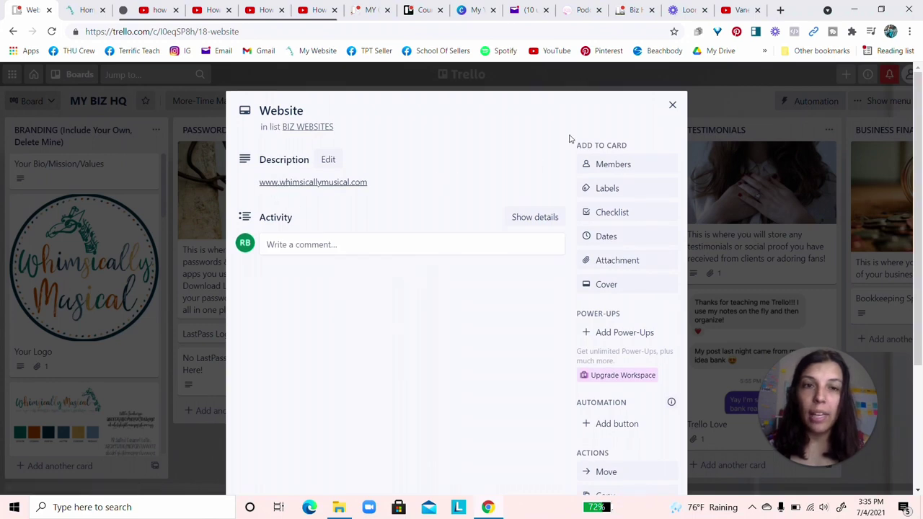
click(671, 105)
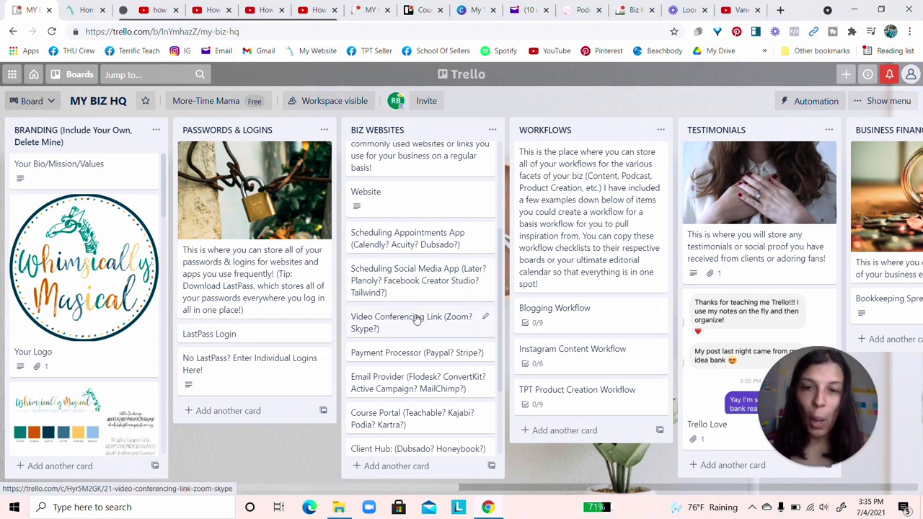
scroll(416, 317, down, 2)
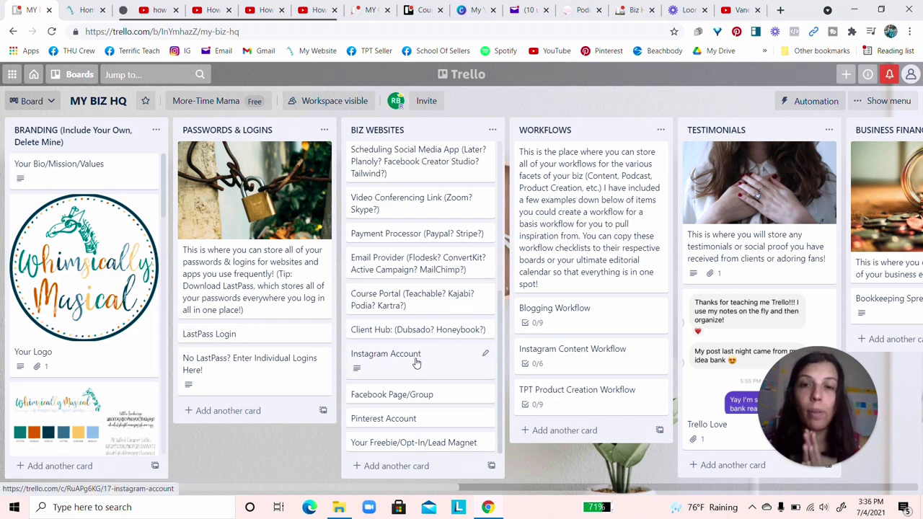
drag(416, 362, 409, 281)
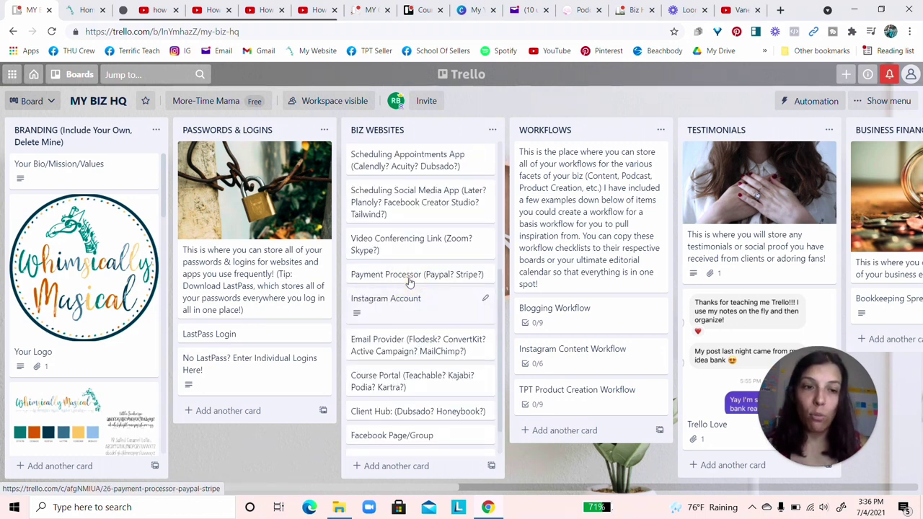
Reopen the Website card's details.
scroll(409, 281, up, 4)
scroll(409, 282, down, 4)
scroll(409, 282, up, 2)
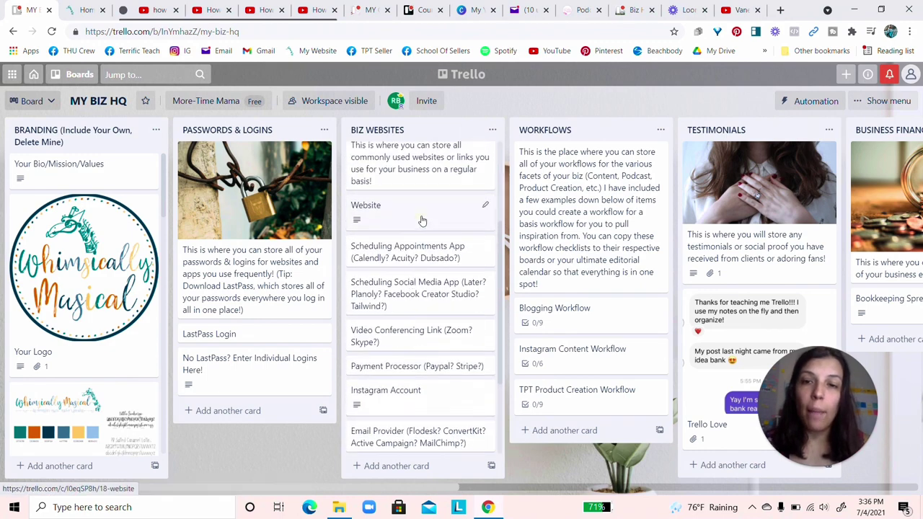
click(422, 219)
Open whimsicallymusical.com in a new tab, browse the homepage, and return to Trello.
click(321, 183)
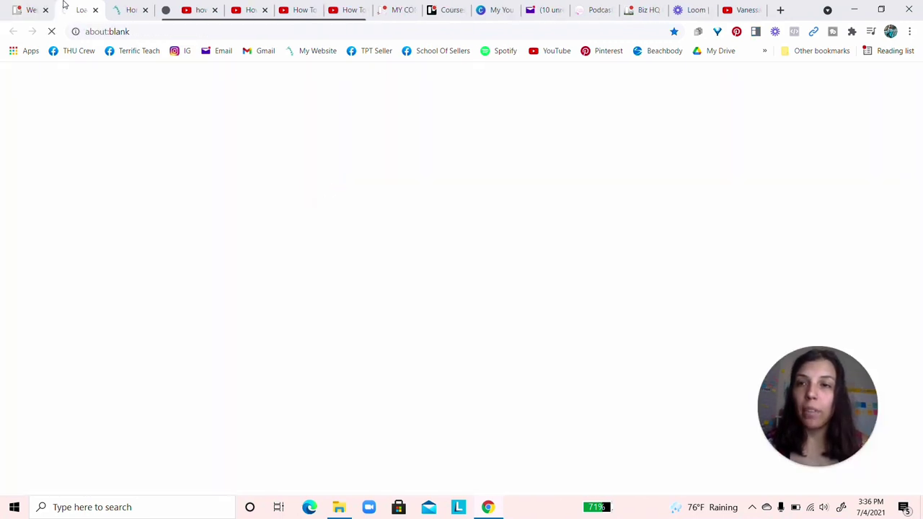
click(145, 11)
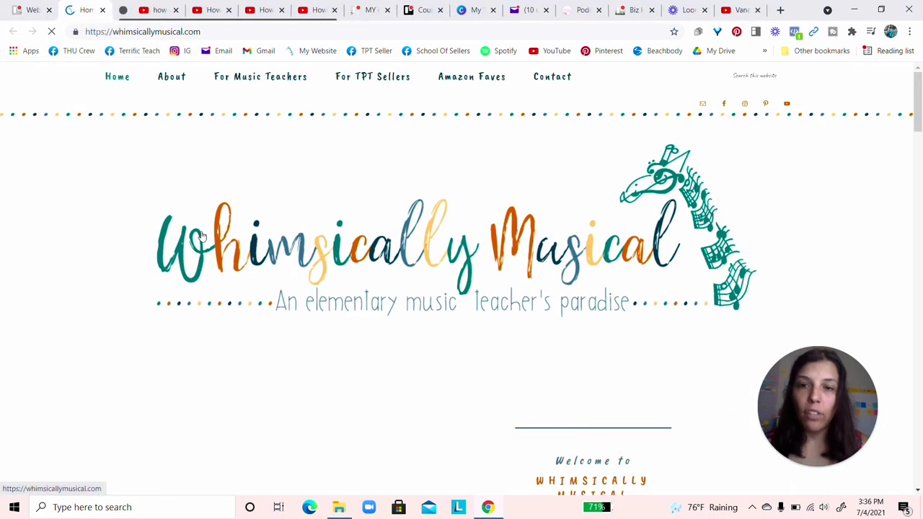
scroll(202, 236, down, 10)
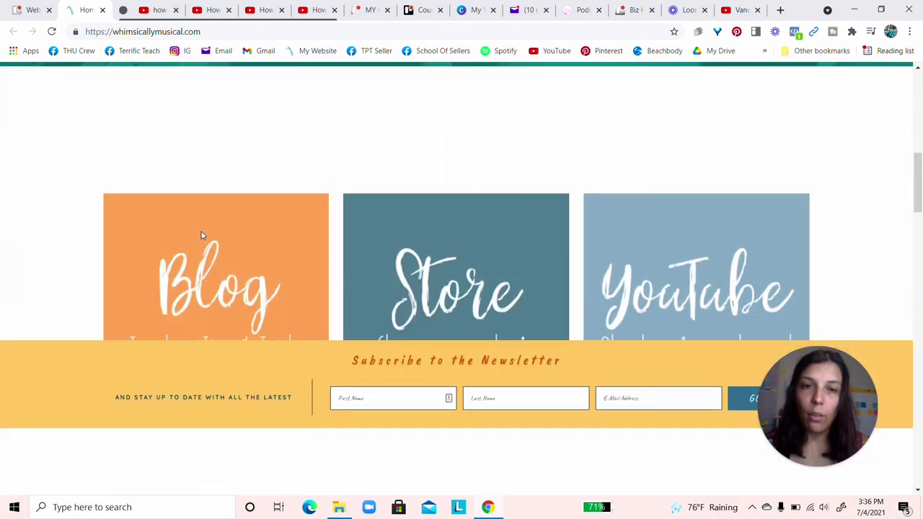
scroll(202, 234, down, 8)
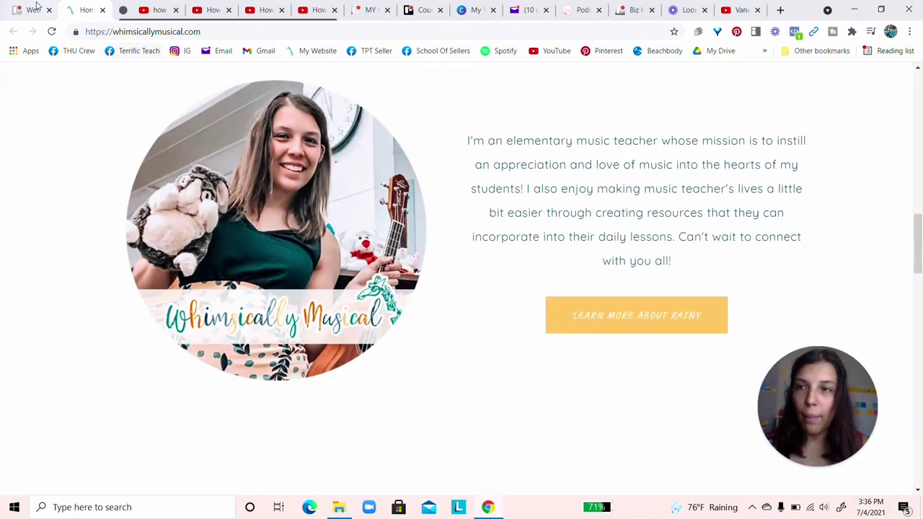
click(33, 10)
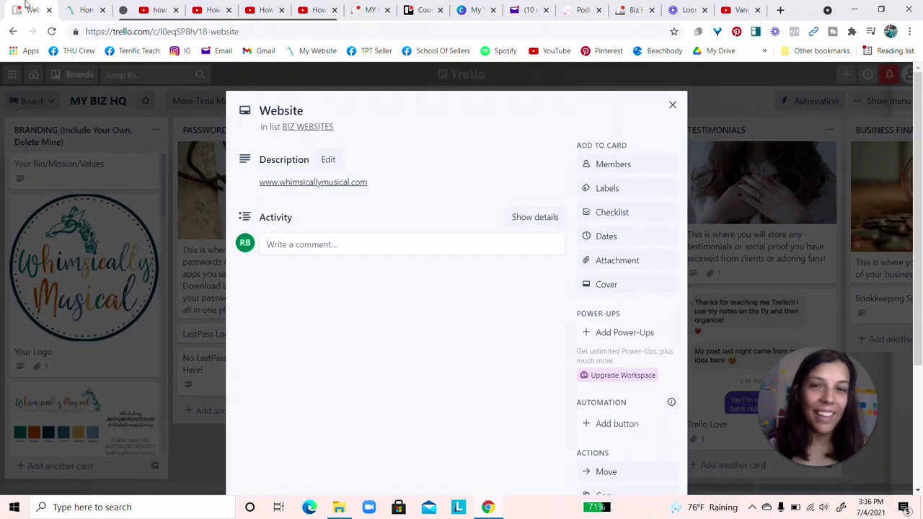
Close the Website card and look through the TPT Product Creation Workflow checklist.
click(672, 106)
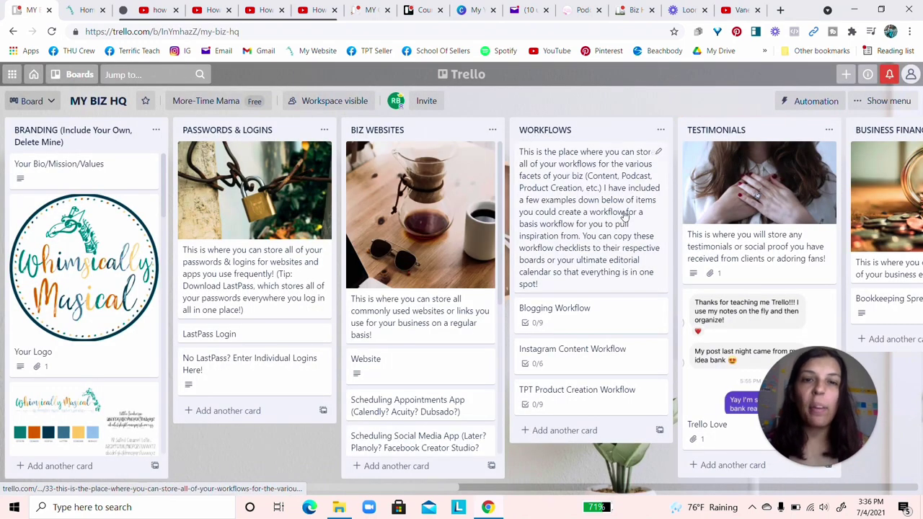
scroll(626, 214, right, 4)
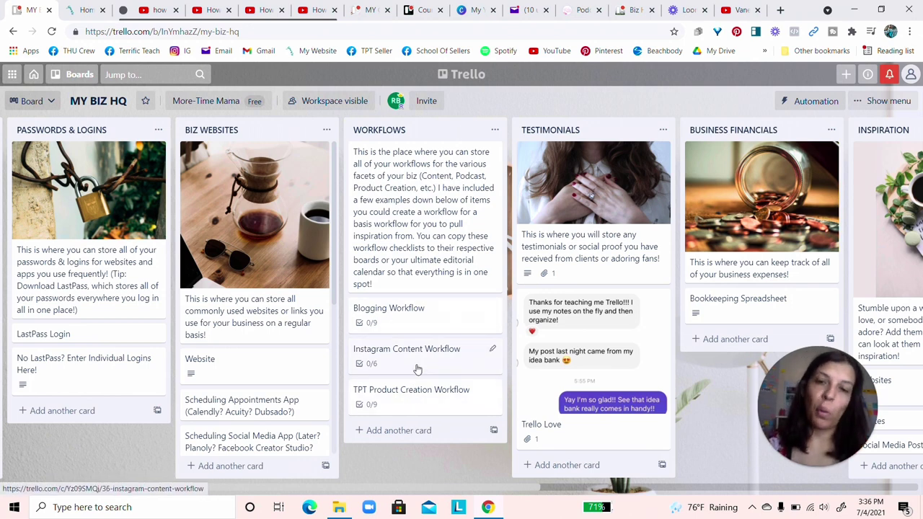
click(420, 400)
scroll(418, 399, down, 1)
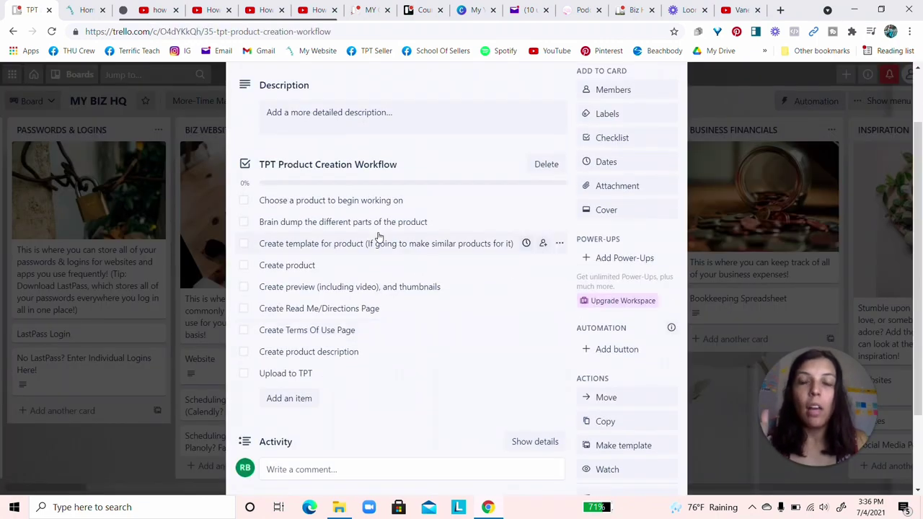
scroll(377, 237, up, 1)
click(670, 106)
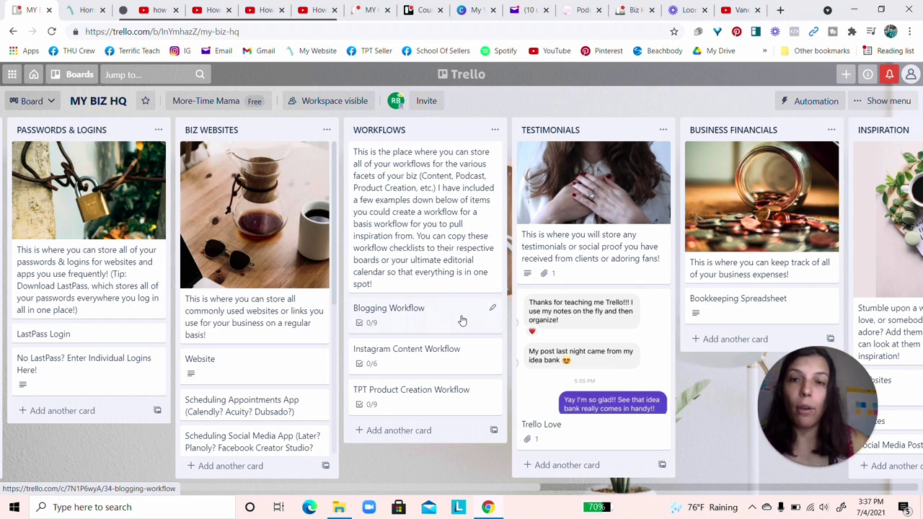
scroll(463, 320, right, 1)
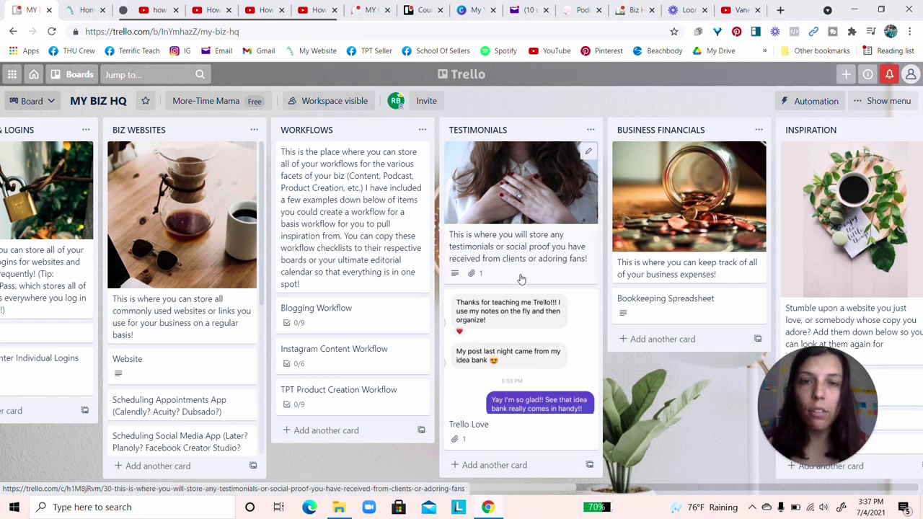
scroll(519, 280, right, 3)
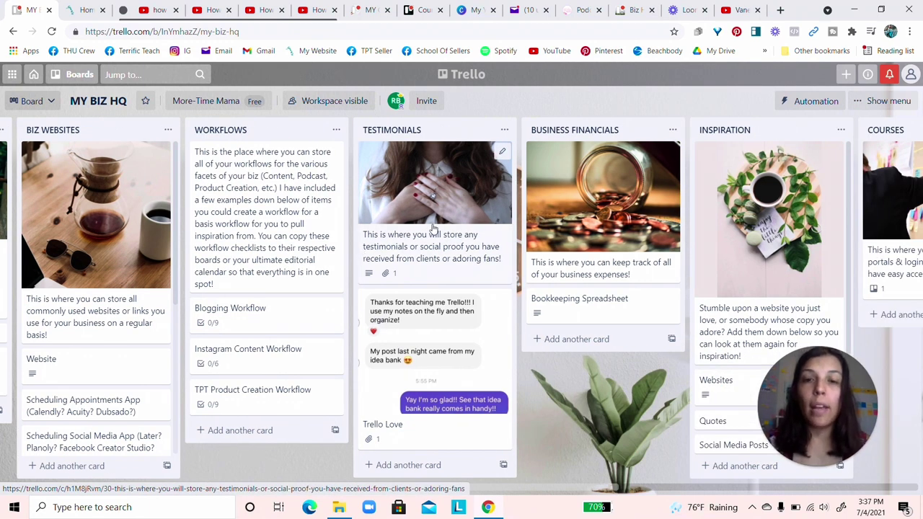
scroll(433, 229, left, 1)
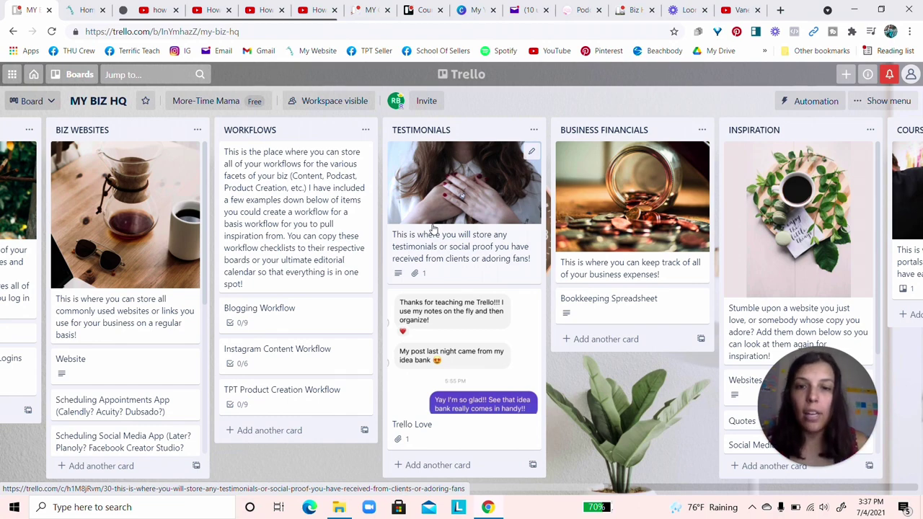
click(450, 339)
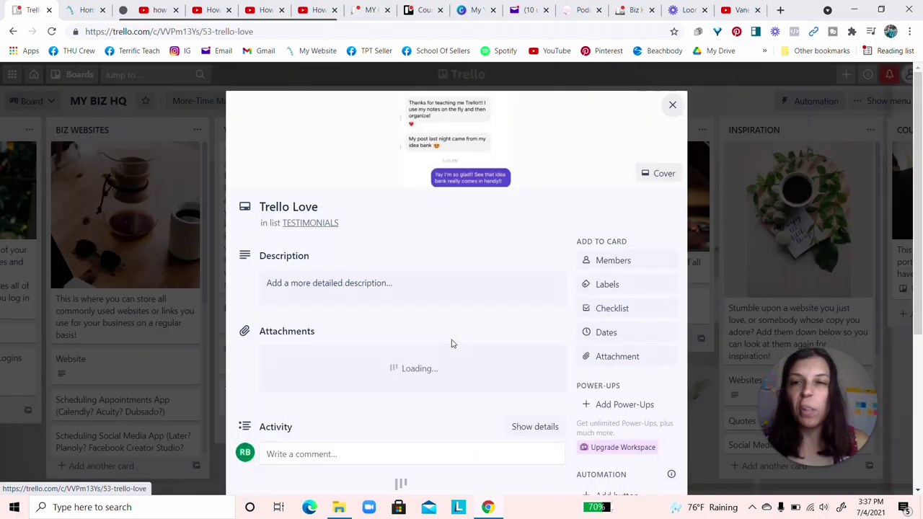
click(456, 122)
scroll(475, 255, down, 1)
scroll(475, 255, down, 3)
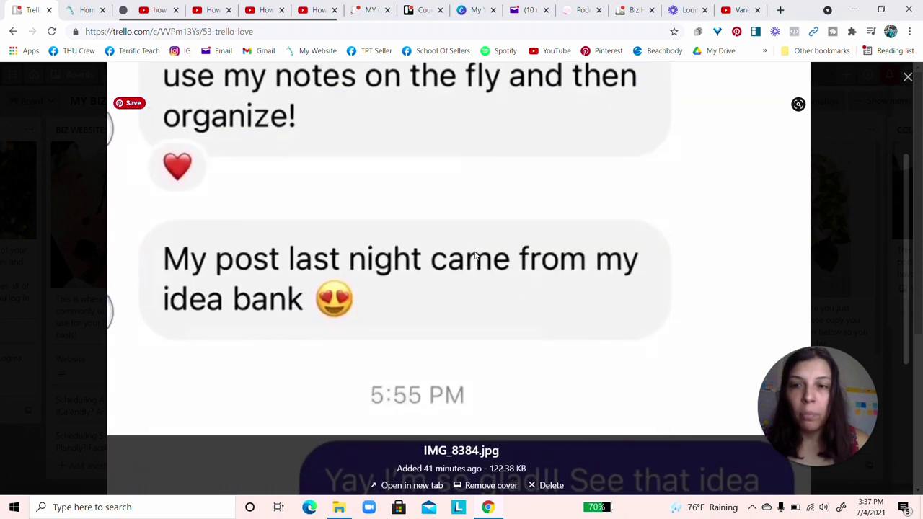
scroll(475, 255, down, 4)
scroll(801, 216, up, 8)
click(910, 76)
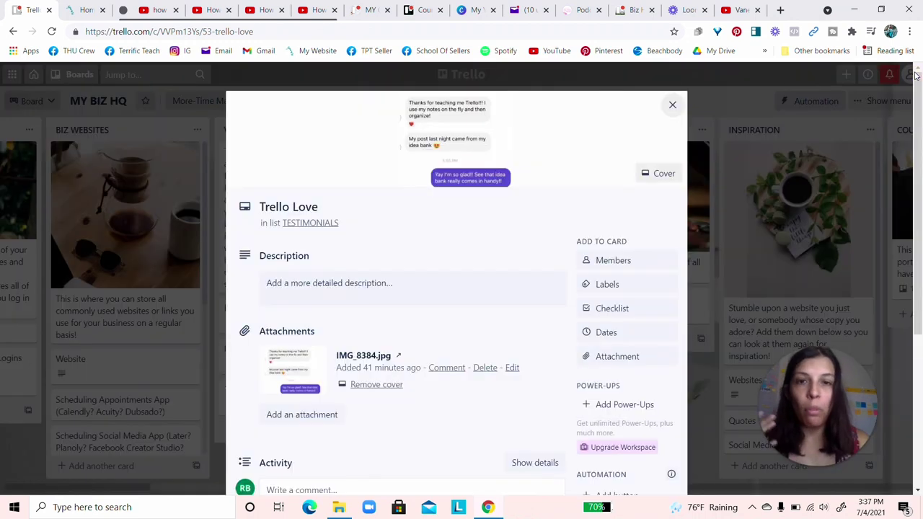
click(671, 106)
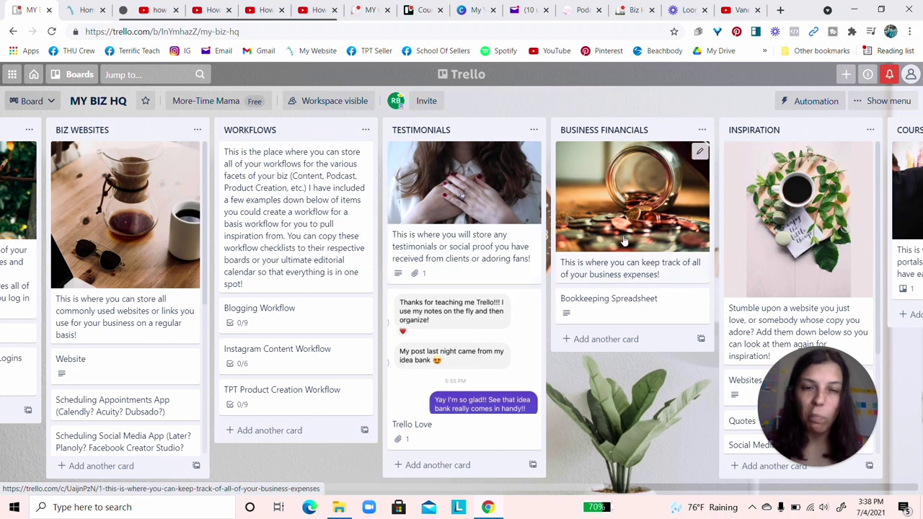
scroll(483, 216, right, 3)
scroll(409, 200, left, 1)
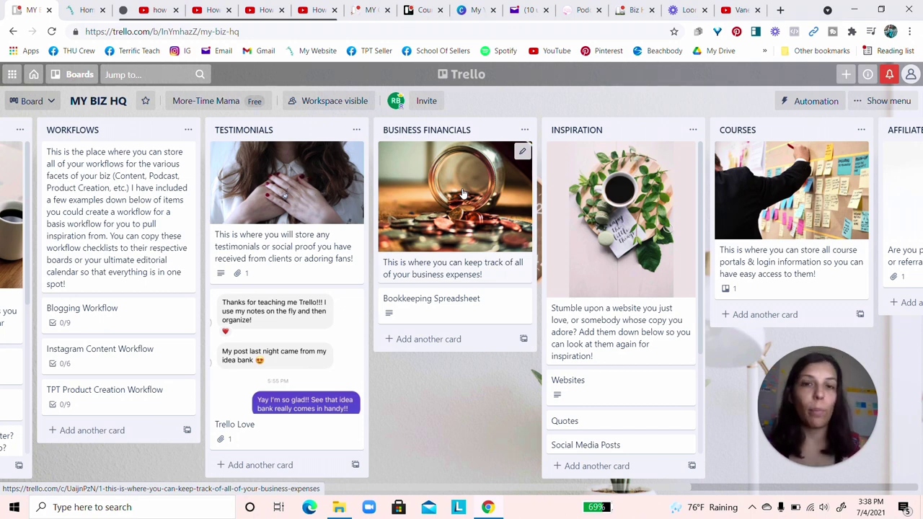
scroll(464, 193, right, 4)
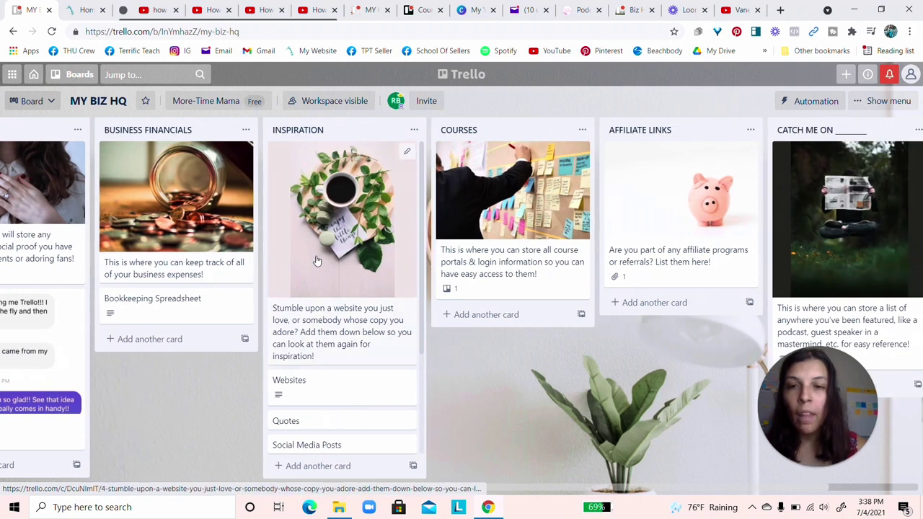
scroll(316, 259, down, 2)
scroll(316, 261, up, 2)
scroll(319, 259, left, 2)
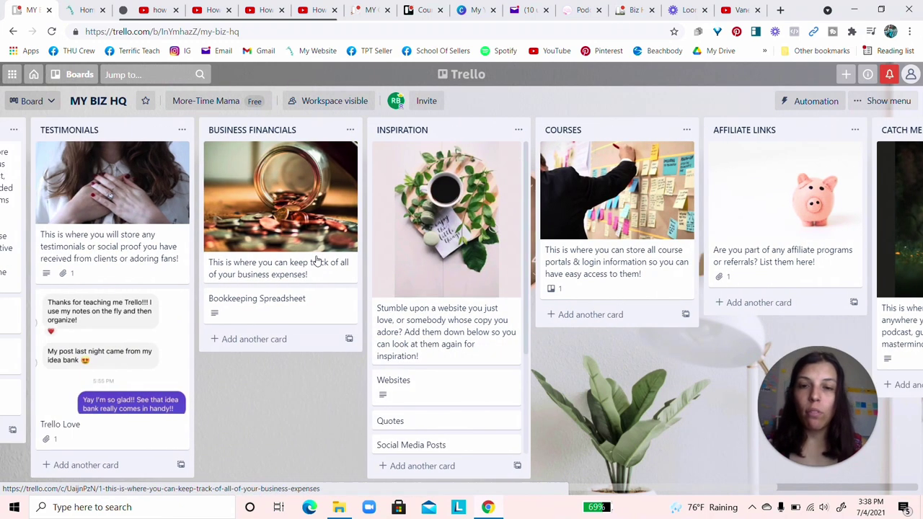
scroll(423, 261, down, 1)
scroll(422, 262, up, 1)
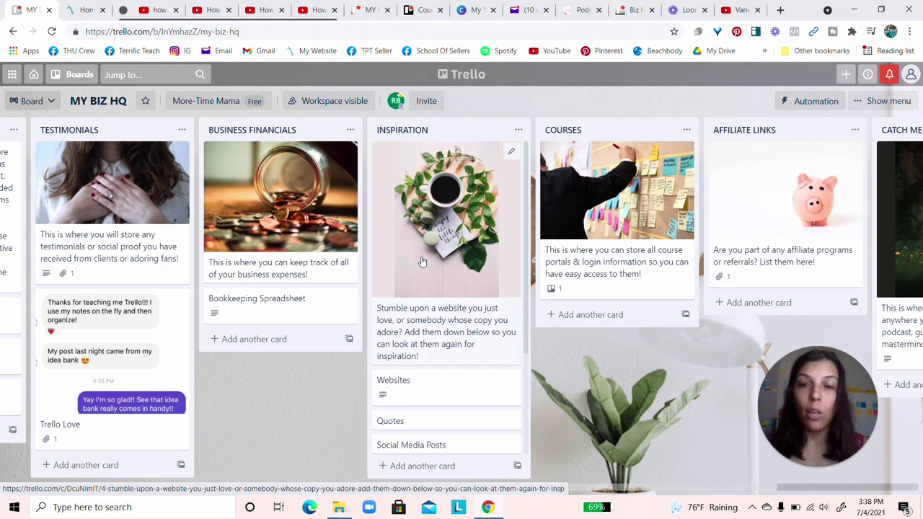
scroll(422, 262, down, 3)
scroll(431, 261, down, 1)
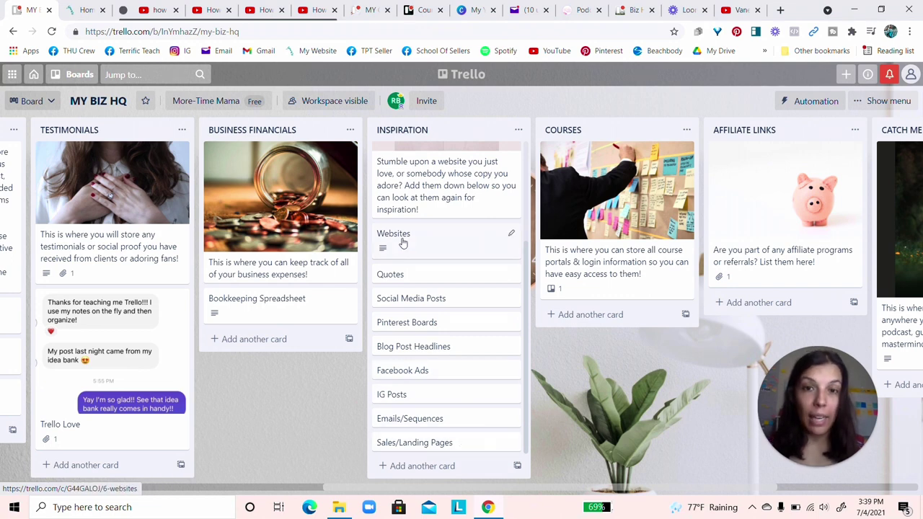
scroll(403, 244, up, 3)
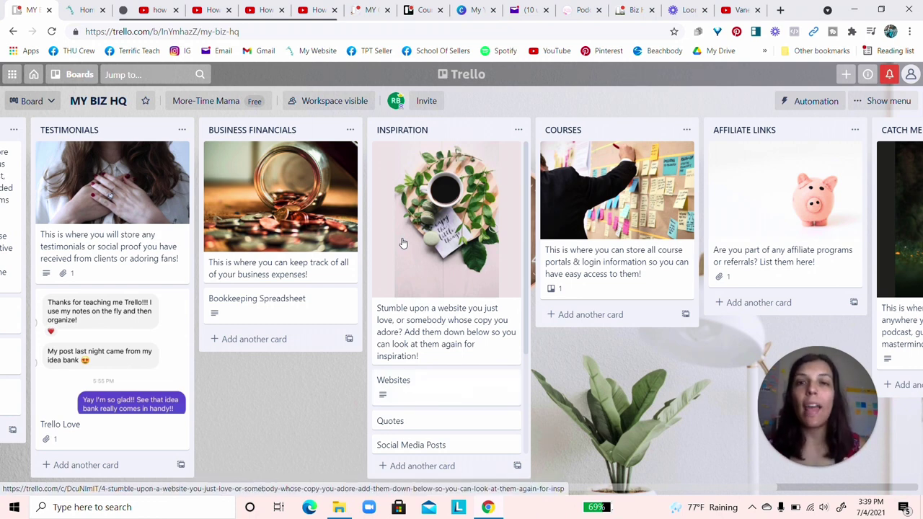
Open the COURSES list card and follow its attachment to the Courses board.
scroll(403, 244, right, 2)
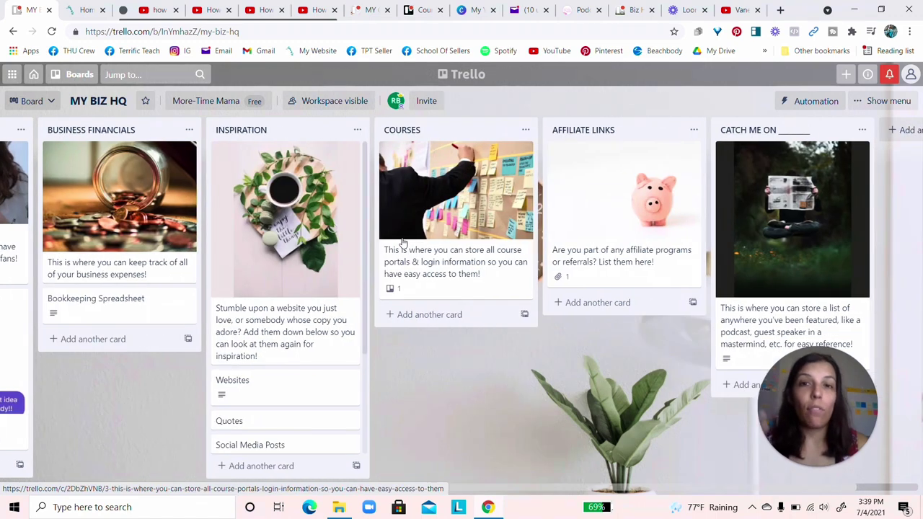
scroll(403, 244, right, 1)
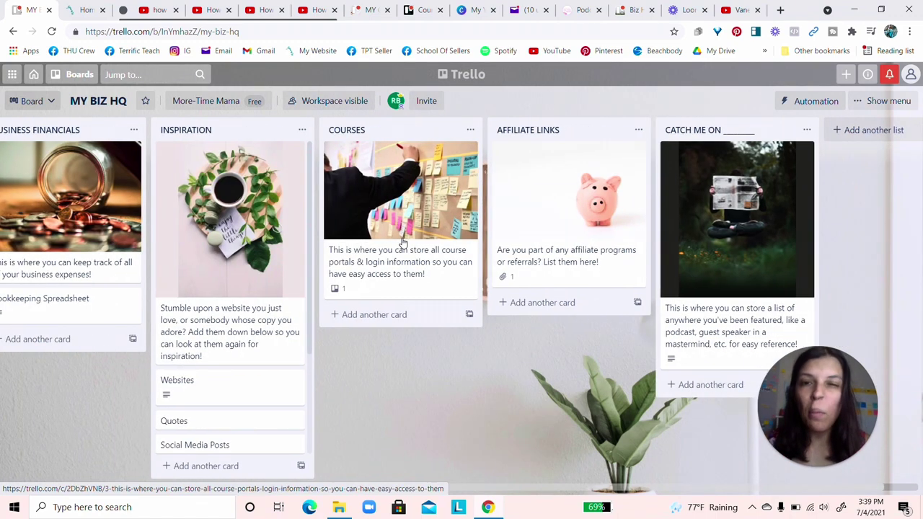
click(408, 193)
click(301, 382)
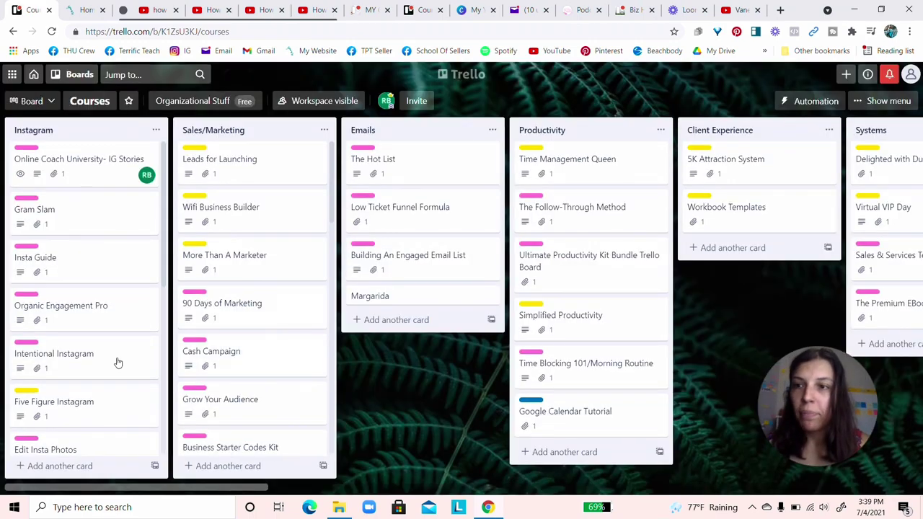
click(99, 247)
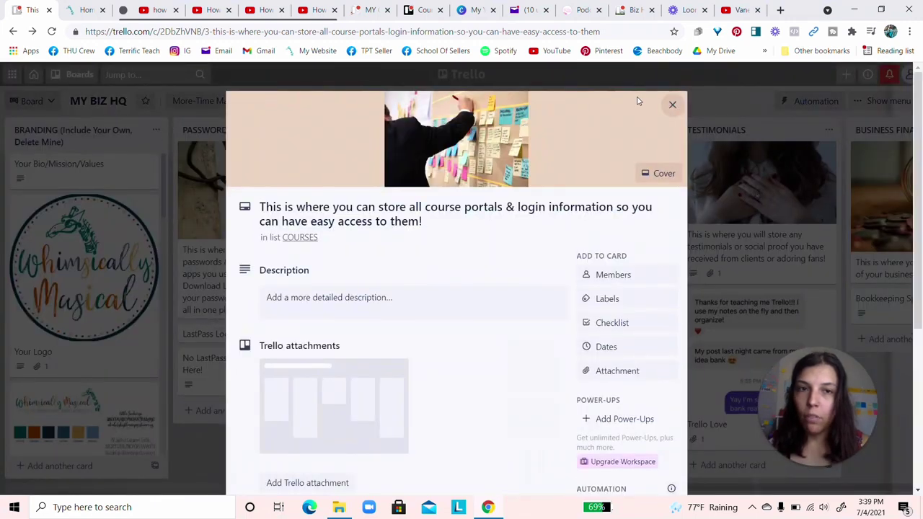
click(670, 104)
click(12, 32)
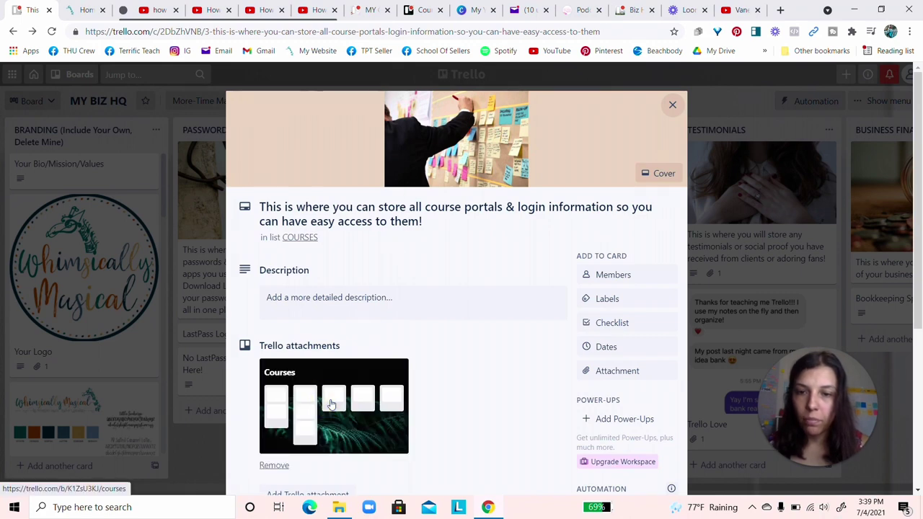
click(330, 405)
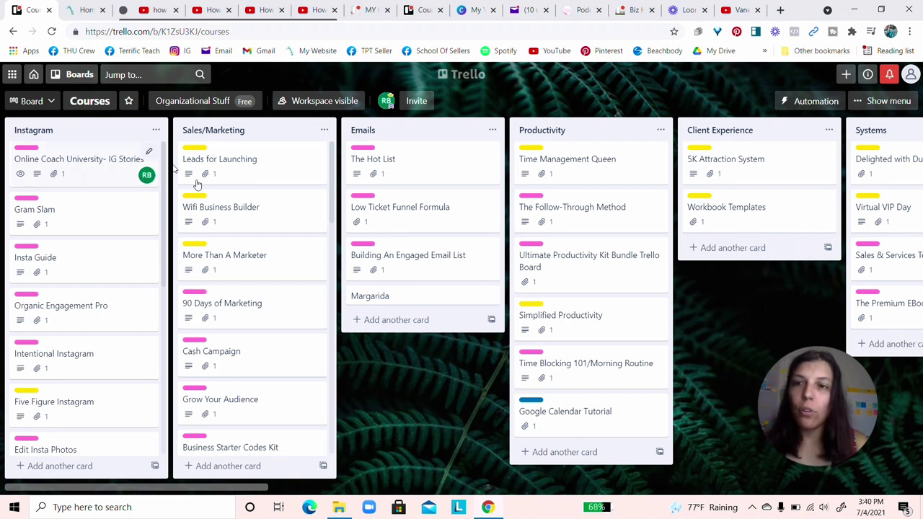
Scroll across the Courses board's lists to find The Hot List in Emails.
scroll(252, 222, right, 2)
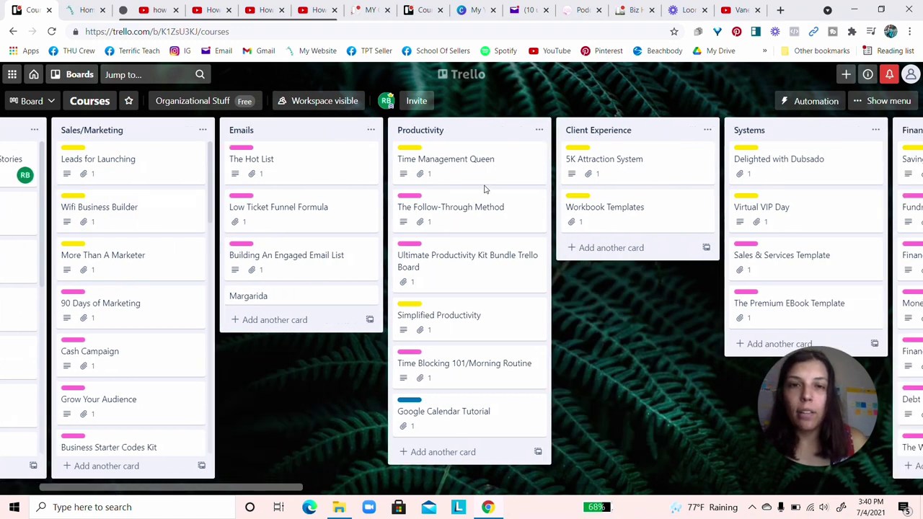
scroll(524, 185, right, 2)
scroll(543, 206, right, 2)
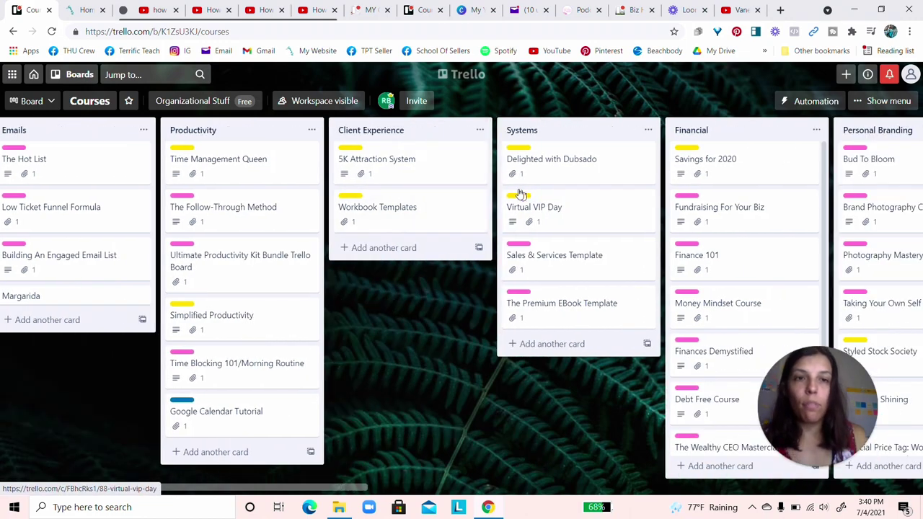
scroll(518, 193, right, 3)
scroll(703, 210, right, 3)
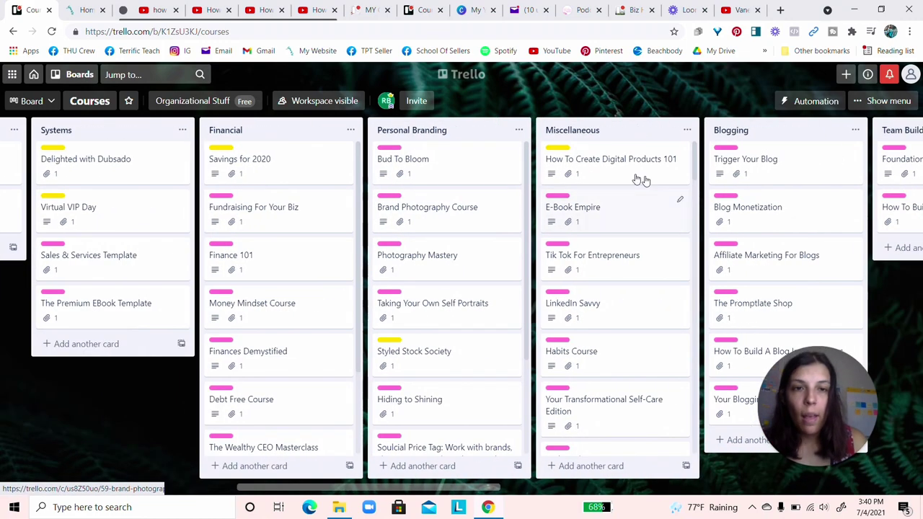
scroll(793, 208, right, 3)
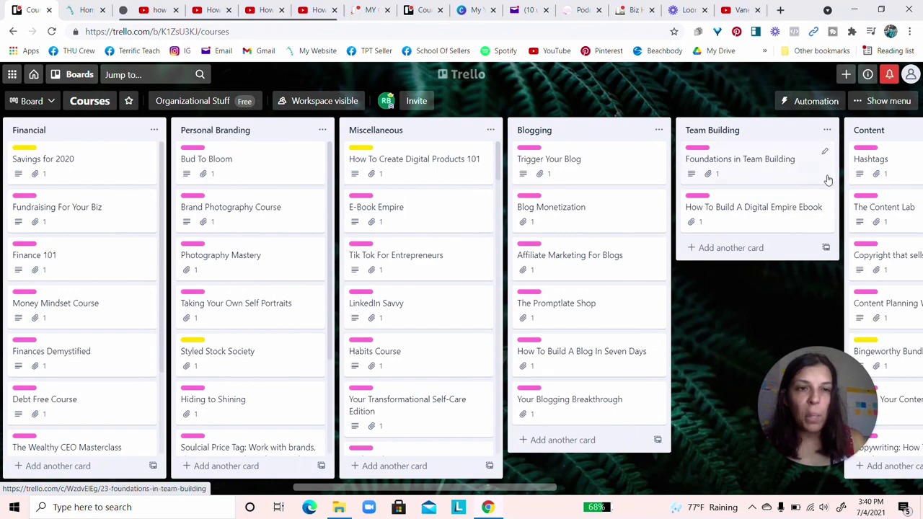
scroll(826, 177, right, 3)
scroll(702, 181, right, 6)
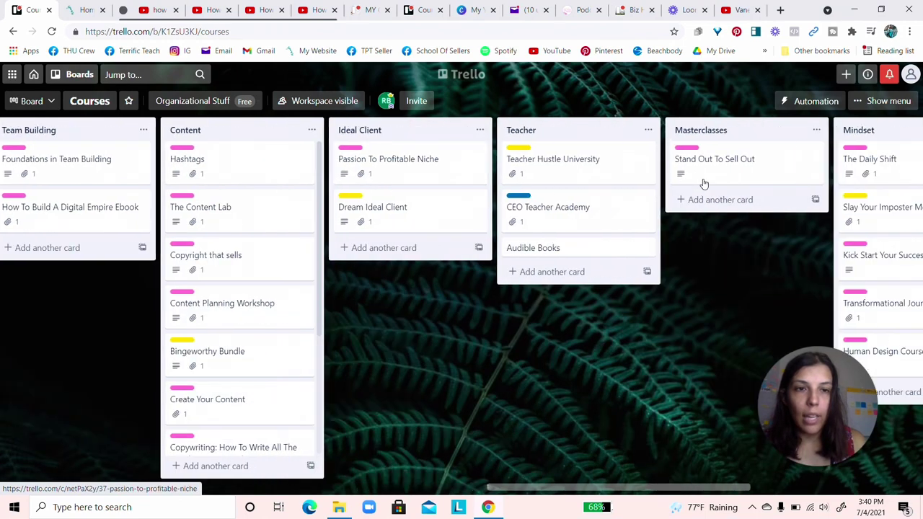
scroll(704, 184, right, 3)
scroll(704, 184, right, 5)
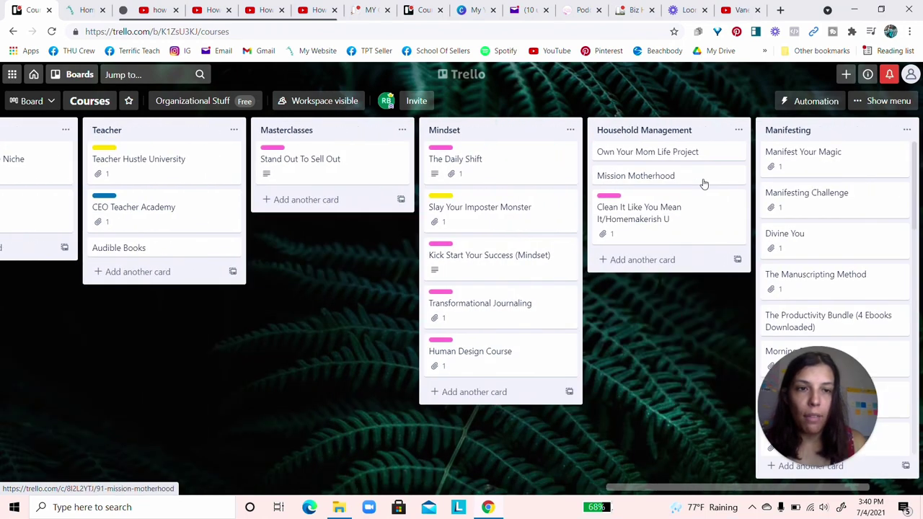
scroll(704, 183, left, 12)
scroll(703, 184, left, 10)
Open The Hot List card's attachment link, then close the card.
click(424, 175)
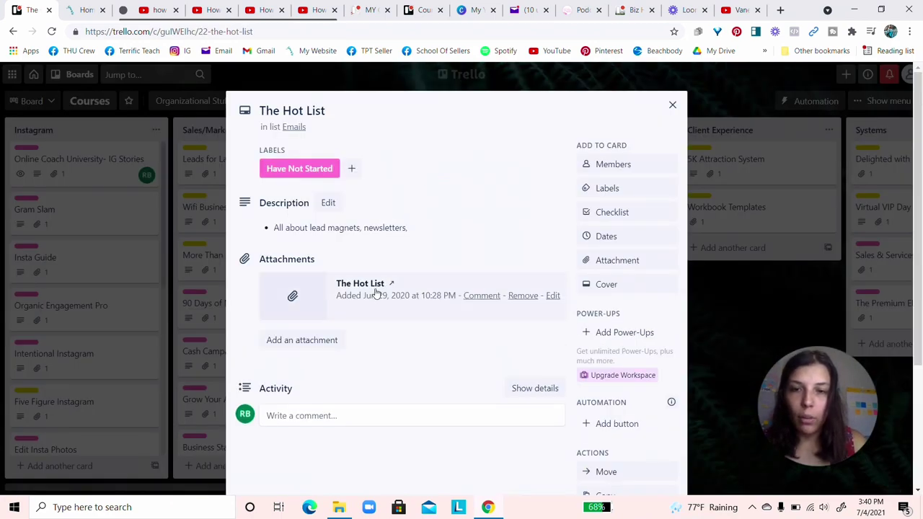
click(292, 298)
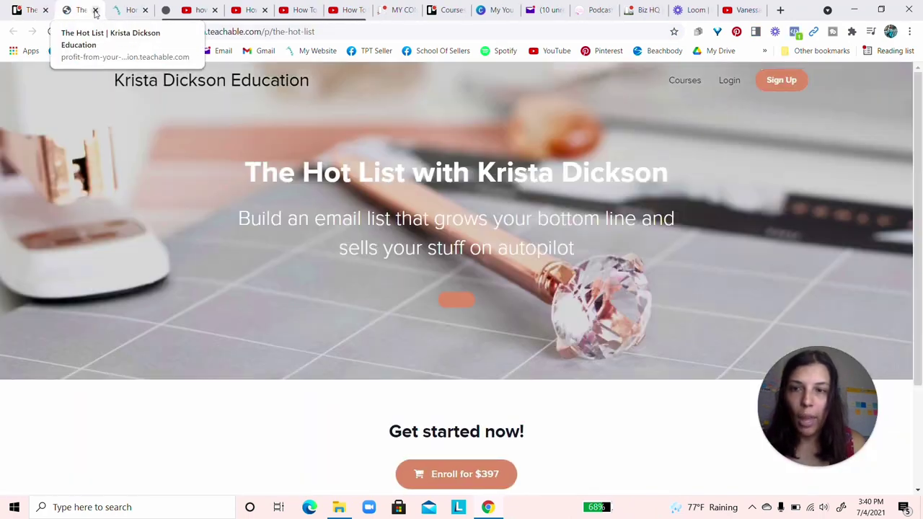
click(95, 11)
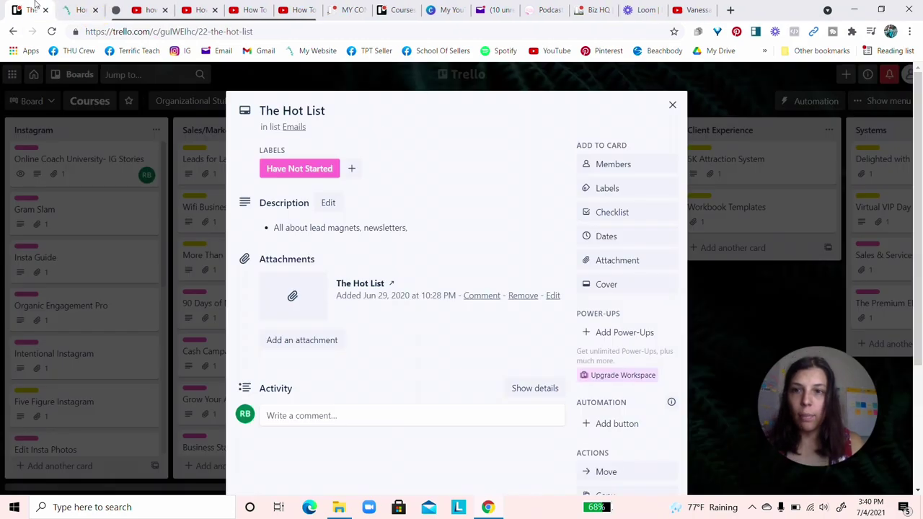
click(670, 106)
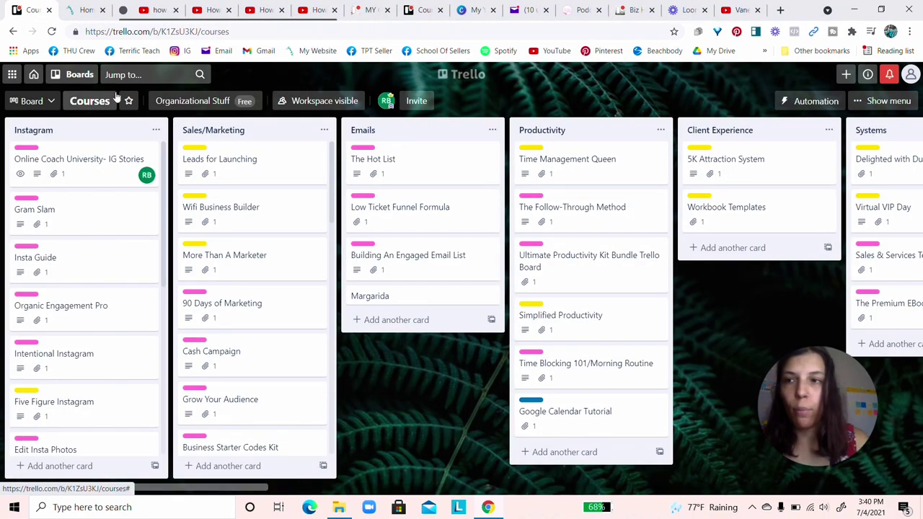
Go back to the MY BIZ HQ board and close the course portals card.
click(13, 31)
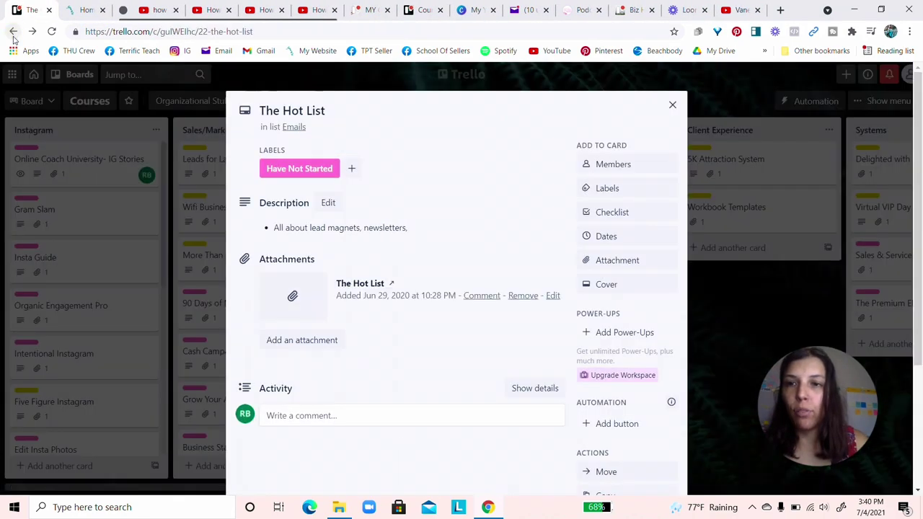
click(13, 33)
click(13, 33)
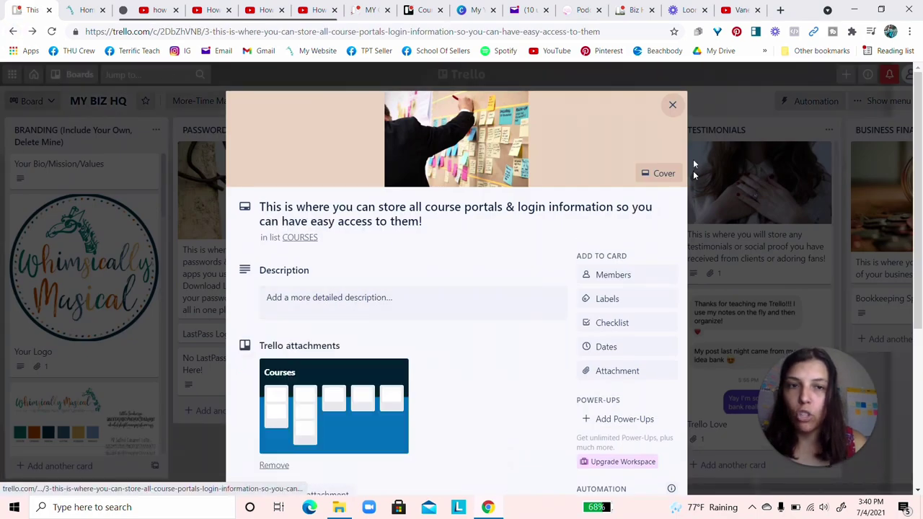
click(671, 105)
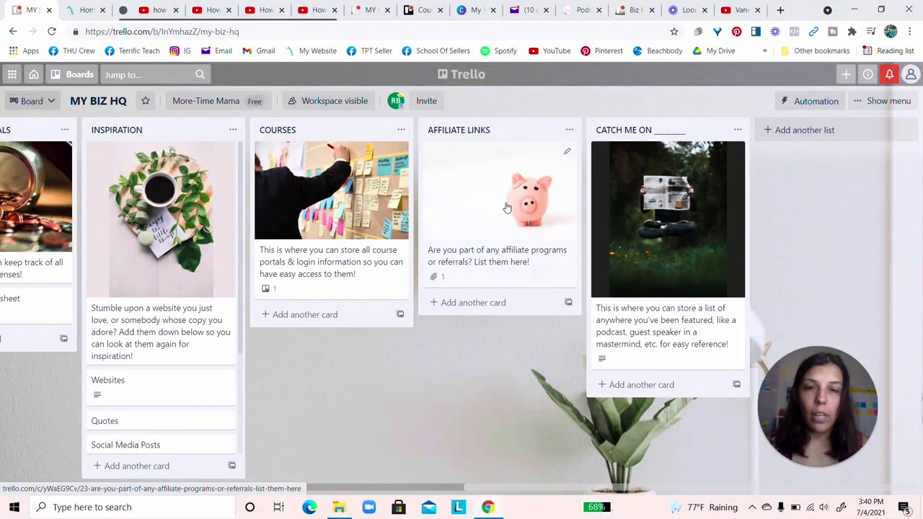
click(508, 207)
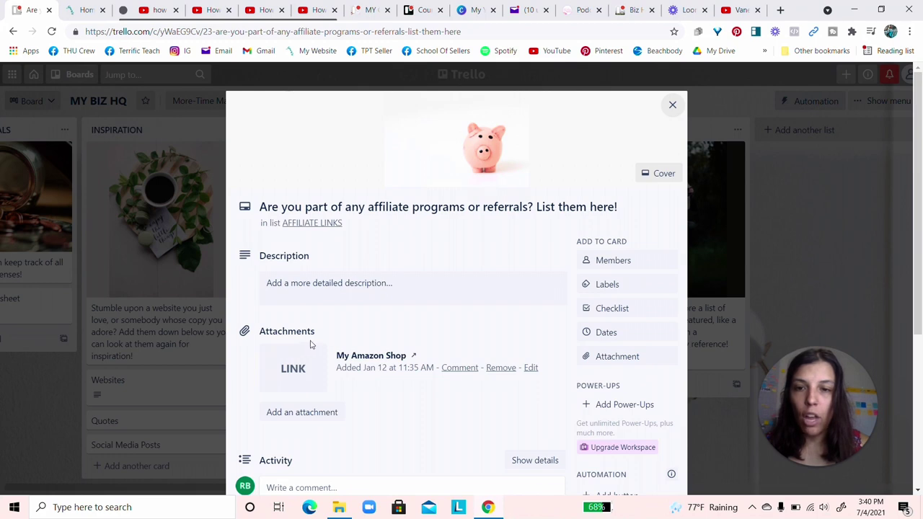
click(295, 354)
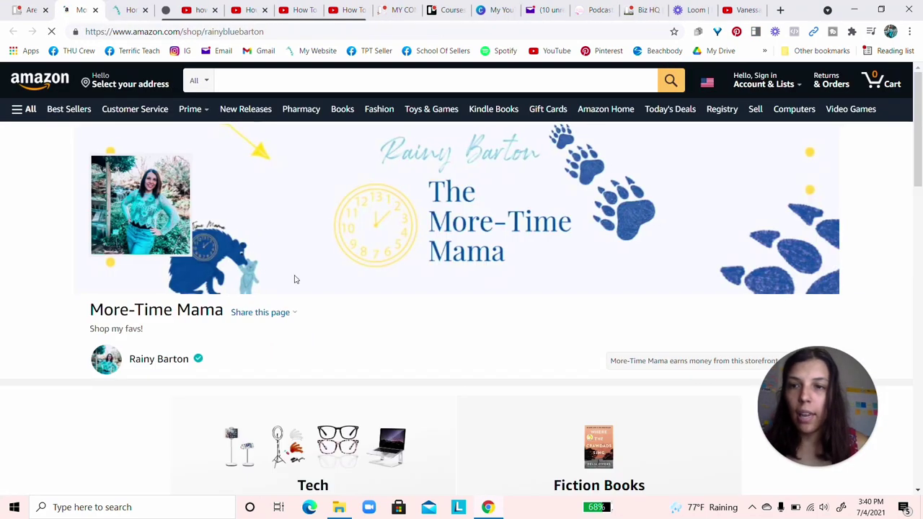
scroll(294, 279, down, 3)
scroll(355, 328, down, 4)
click(94, 9)
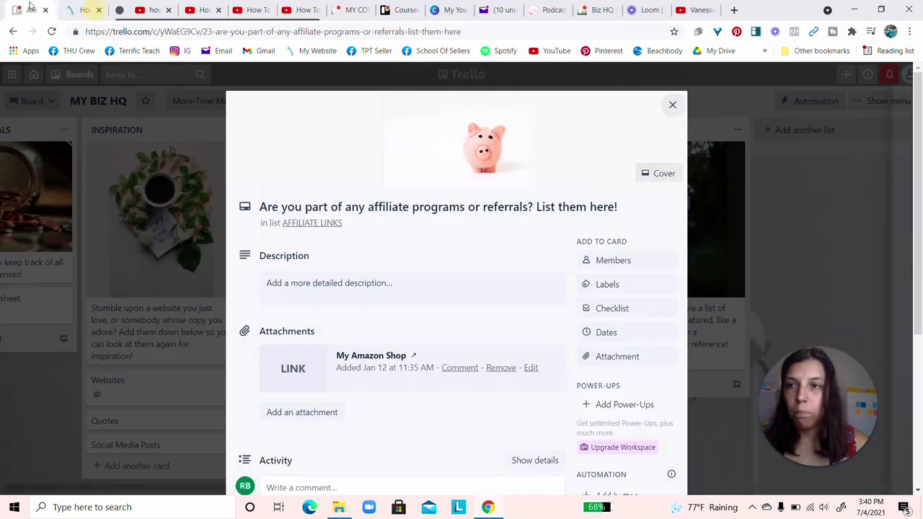
click(672, 104)
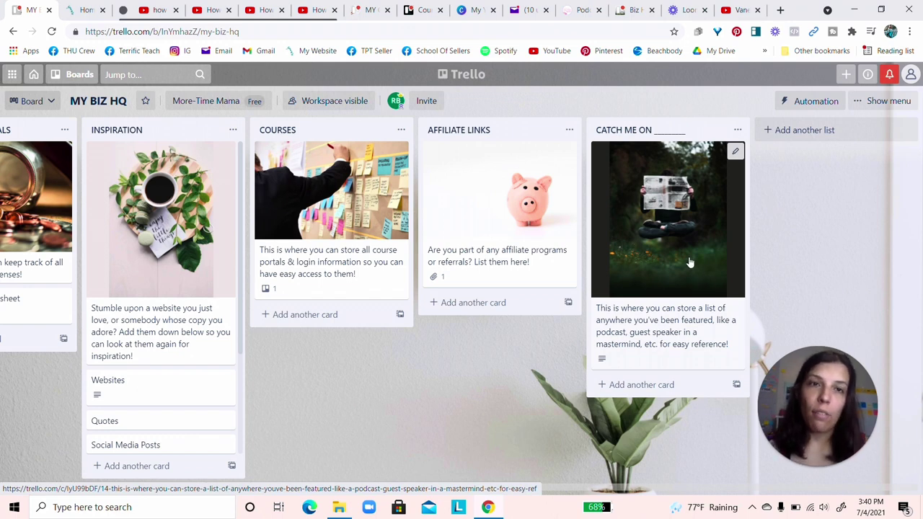
click(571, 8)
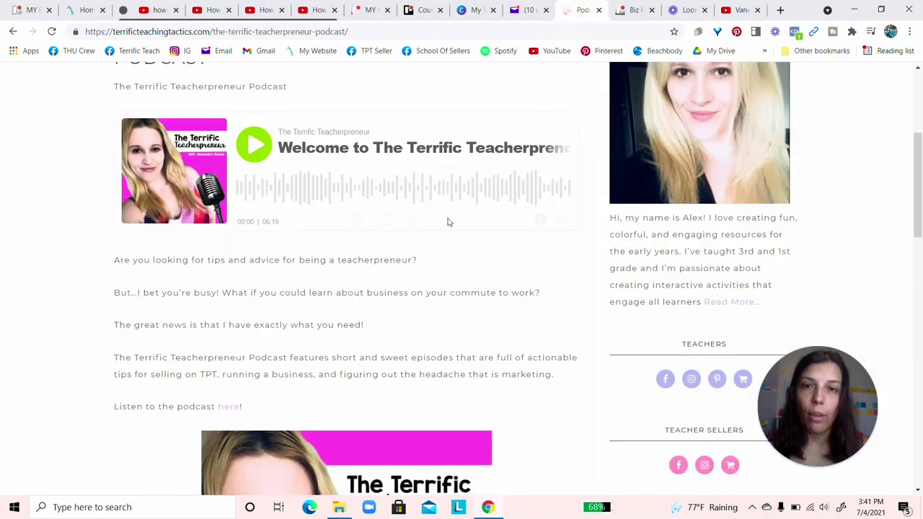
scroll(449, 222, down, 6)
scroll(448, 222, down, 4)
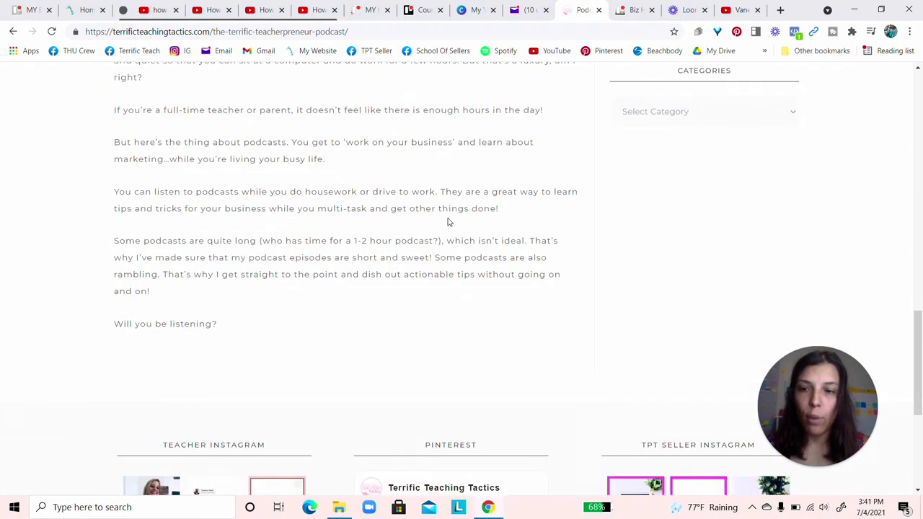
scroll(447, 221, down, 2)
scroll(447, 221, up, 5)
click(22, 7)
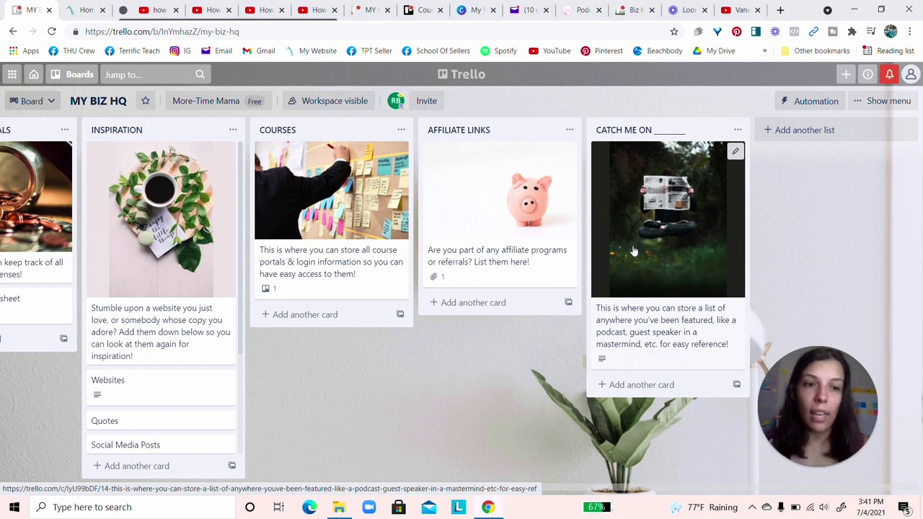
Scroll the MY BIZ HQ board left to show the Branding through Testimonials lists.
scroll(633, 250, left, 10)
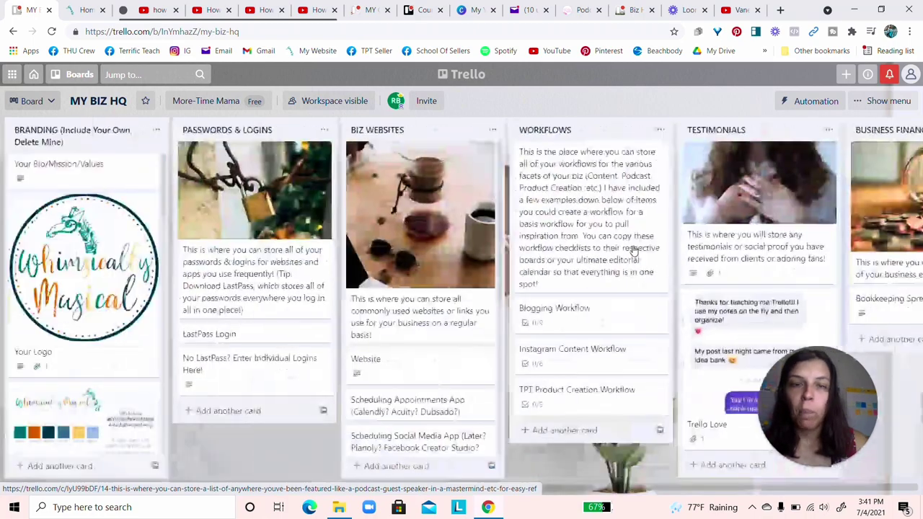
scroll(633, 250, right, 10)
scroll(633, 250, left, 10)
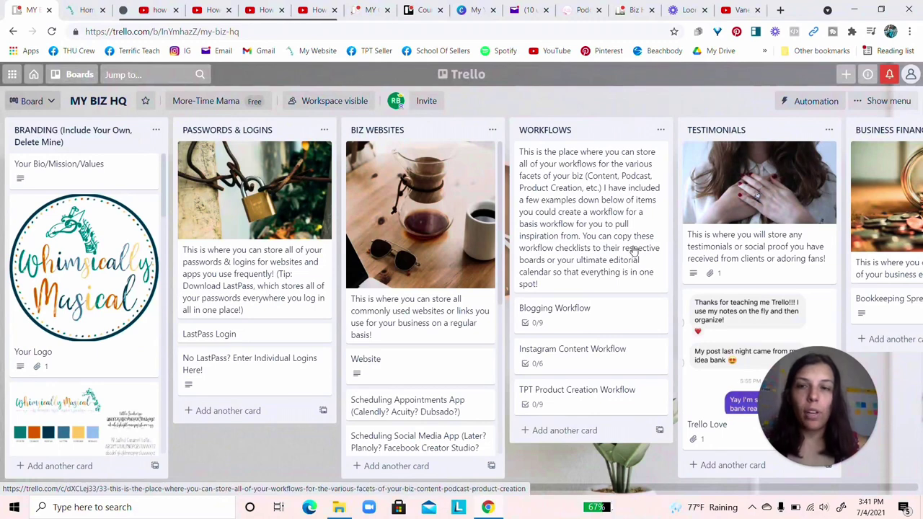